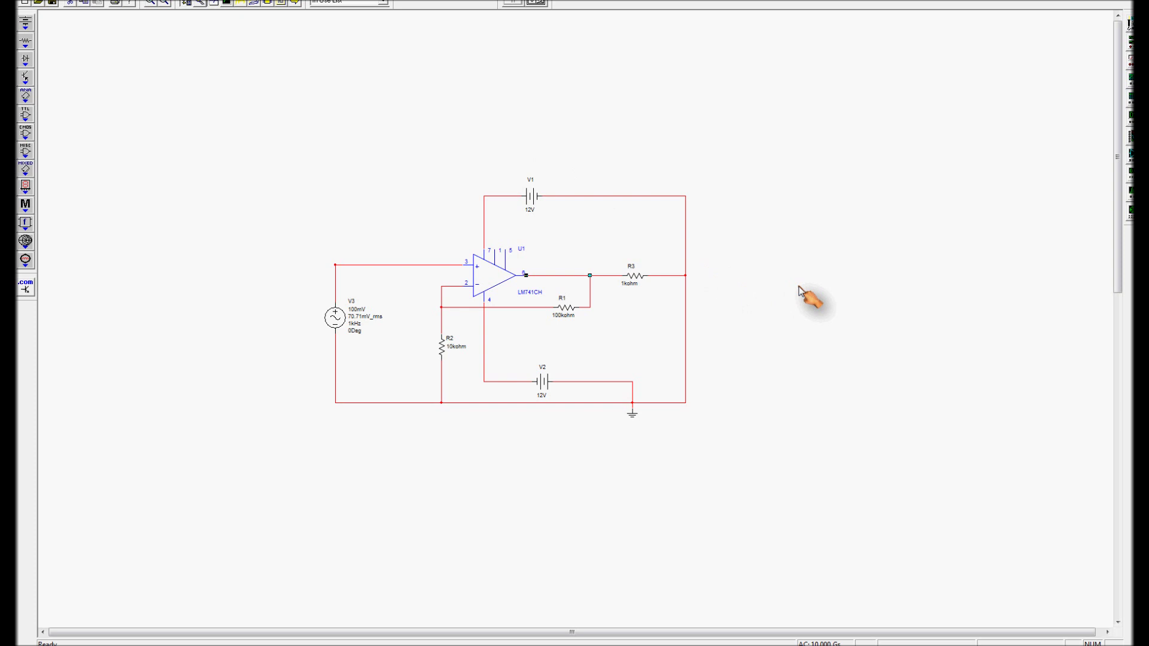
Open U1's database entry and read the LM741 Gain_BW value of 0.437, exiting without saving
{"action": "left_click", "coordinate": [500, 286]}
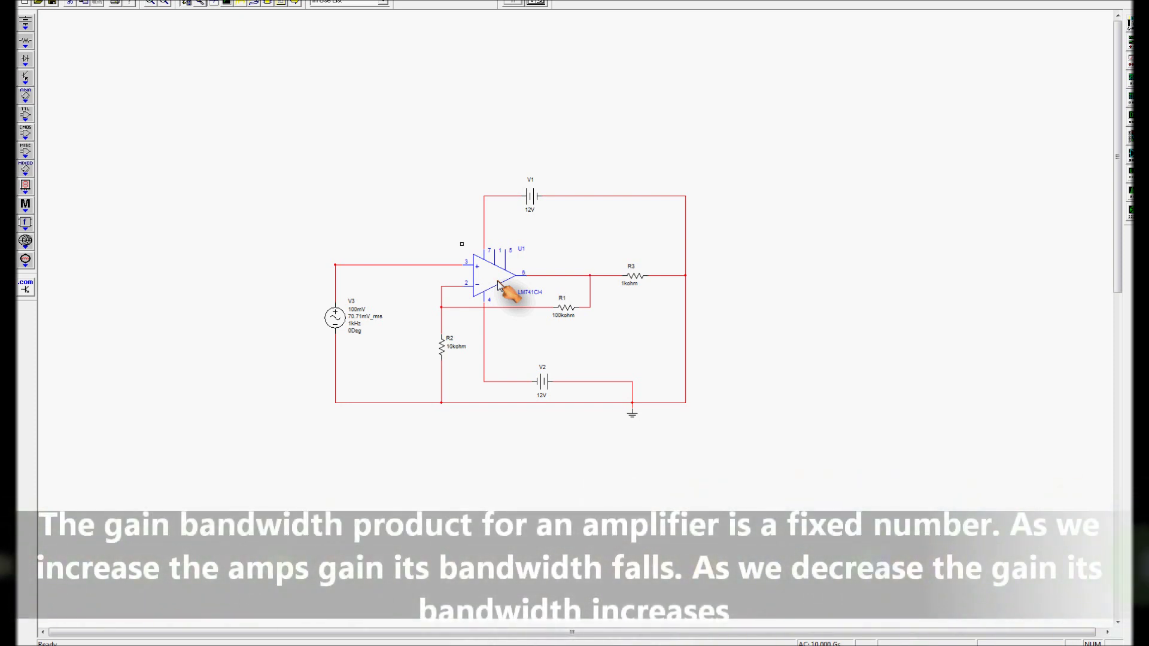
{"action": "double_click", "coordinate": [500, 286]}
{"action": "left_click_drag", "start_coordinate": [617, 199], "coordinate": [817, 136]}
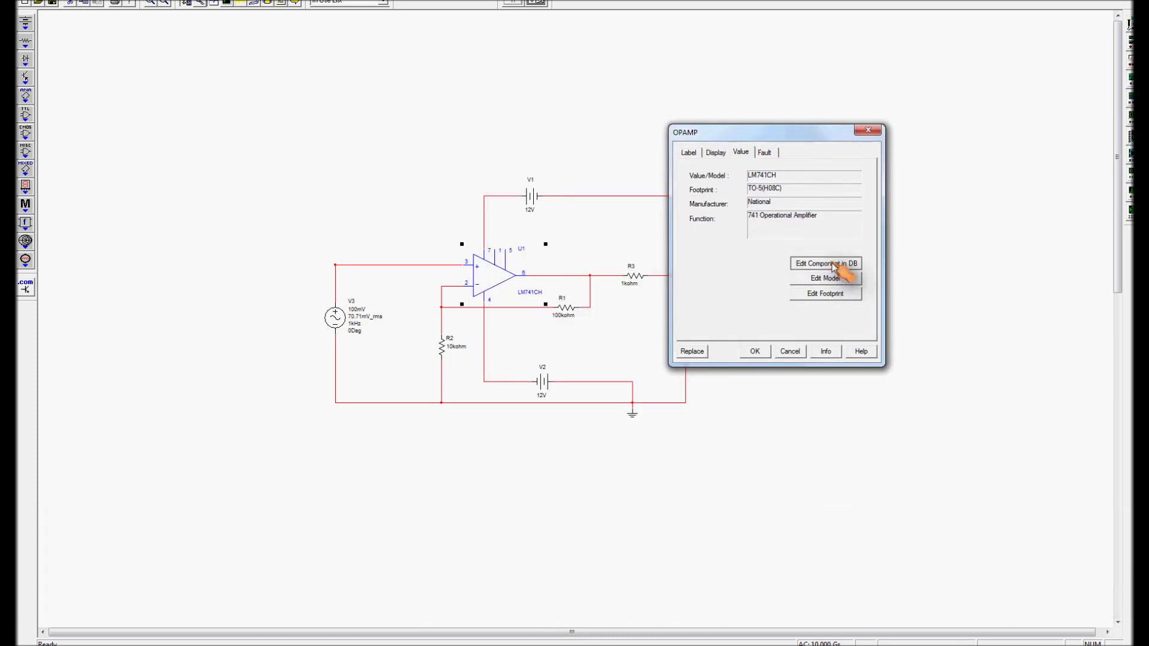
{"action": "left_click", "coordinate": [834, 265]}
{"action": "left_click", "coordinate": [598, 199]}
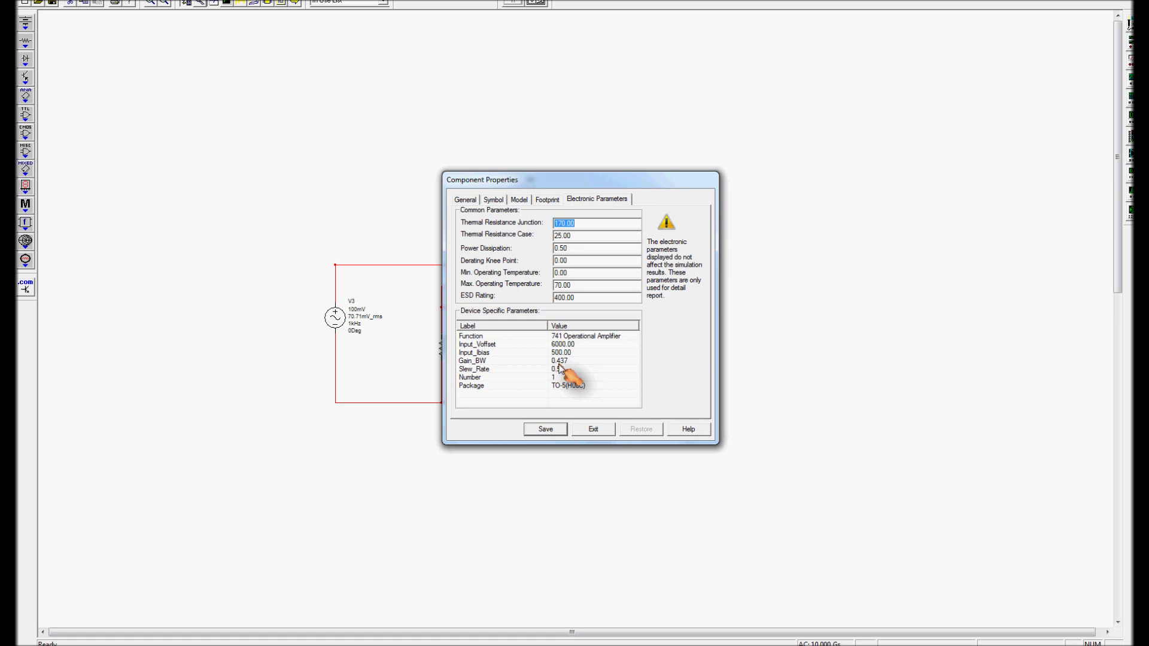
{"action": "left_click", "coordinate": [593, 429]}
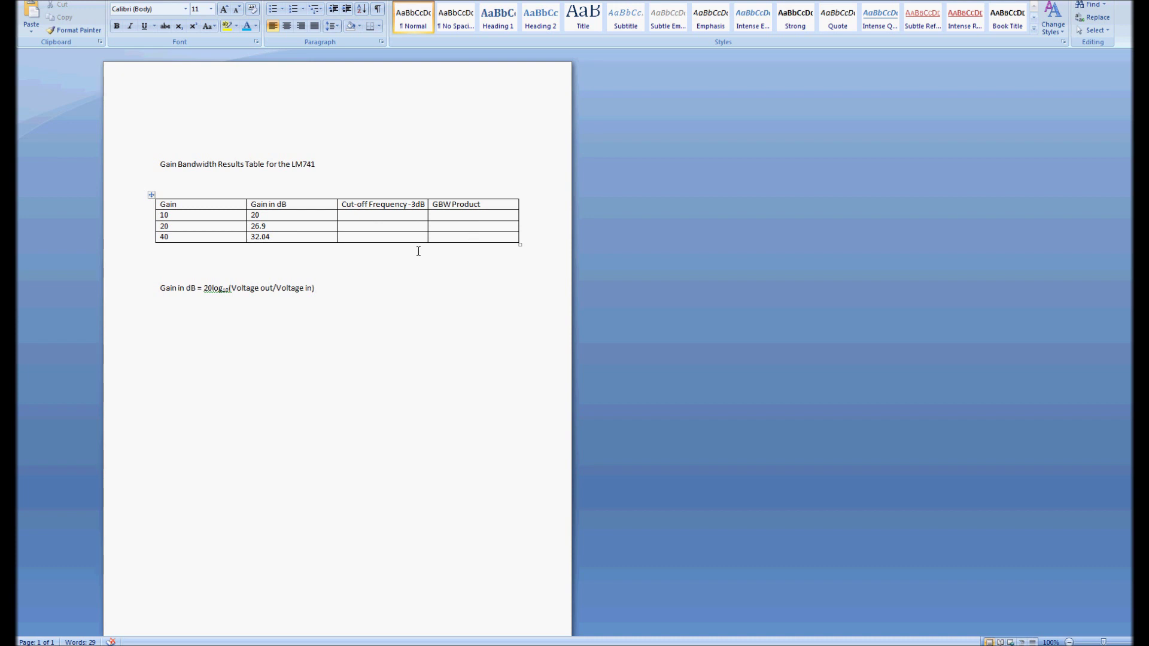
{"action": "left_click_drag", "start_coordinate": [331, 289], "coordinate": [163, 286]}
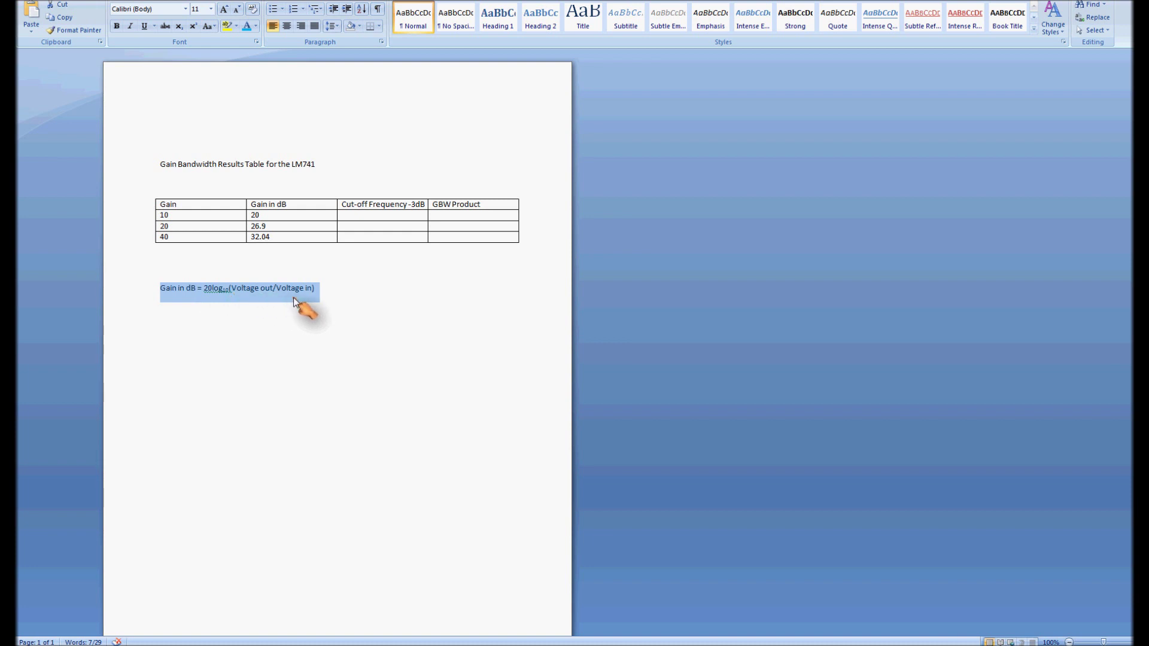
{"action": "left_click", "coordinate": [190, 247]}
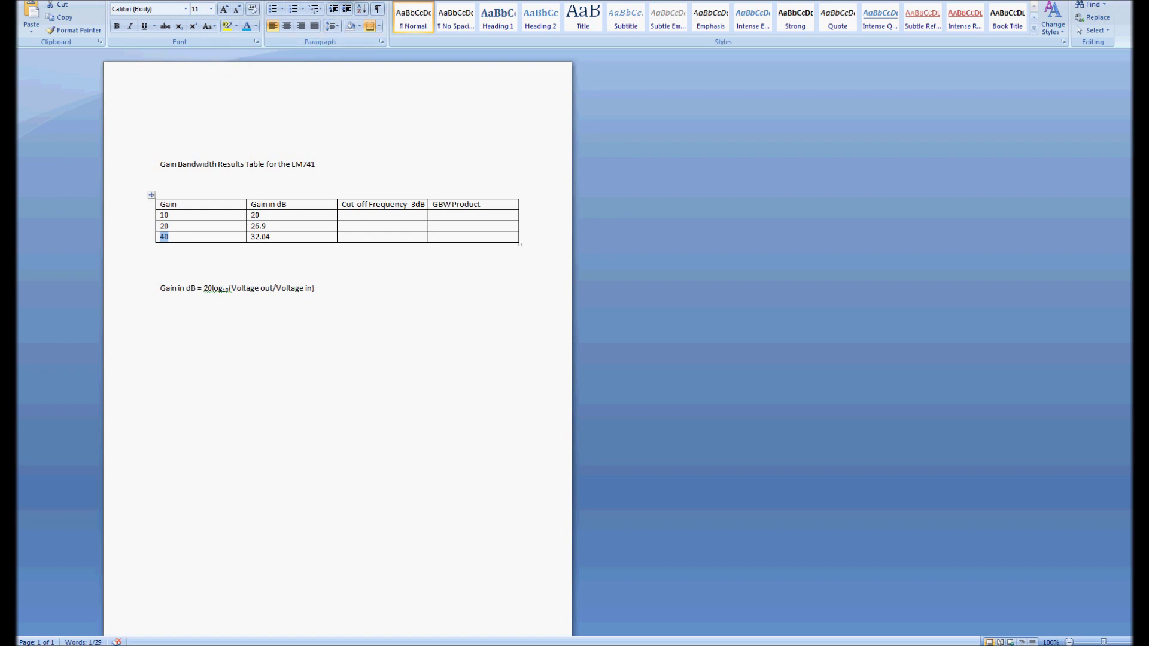
{"action": "mouse_move", "coordinate": [219, 0]}
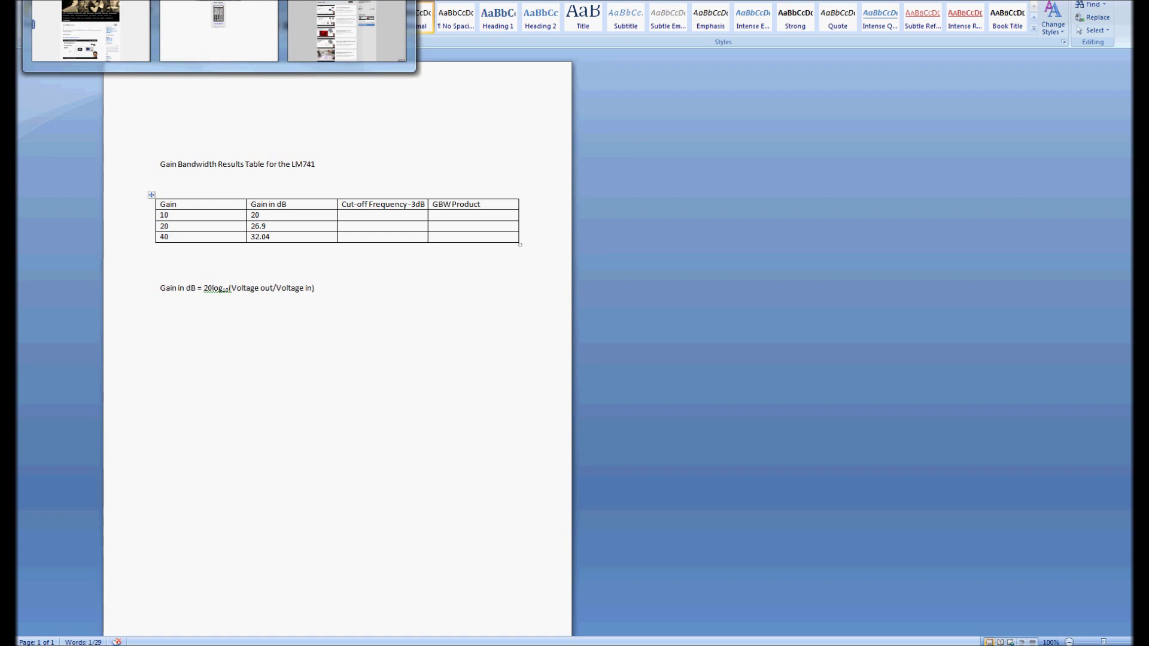
Compute 20 × log(40) on the calculator, confirming 32.04 dB, and return to Word
{"action": "left_click", "coordinate": [191, 30]}
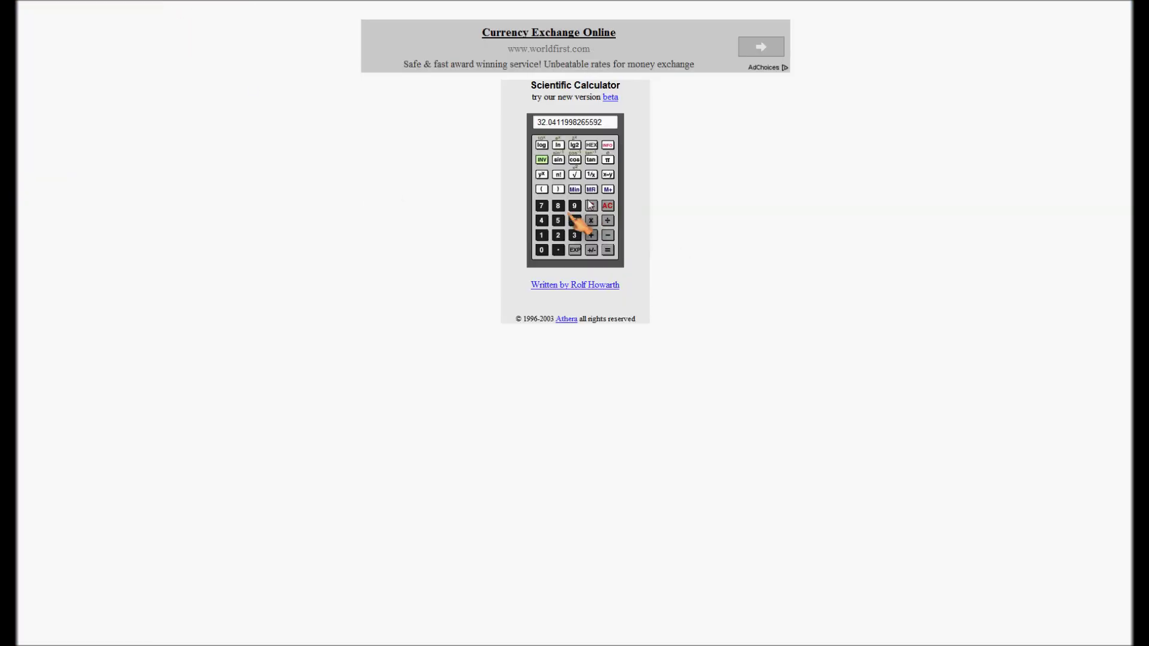
{"action": "left_click", "coordinate": [608, 206]}
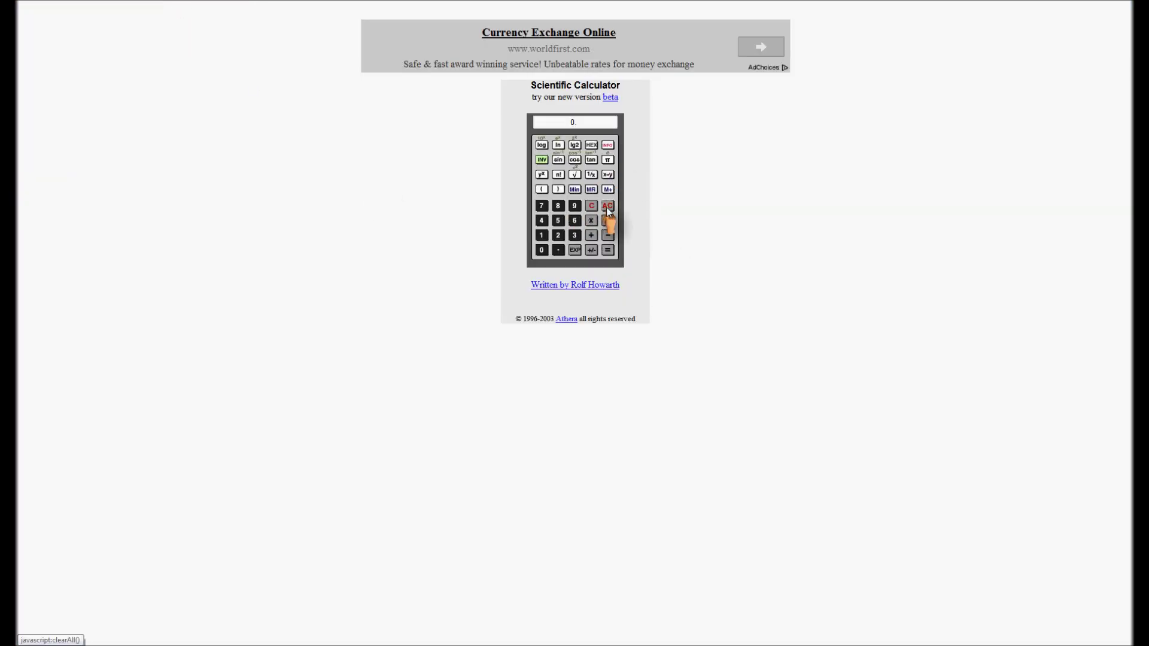
{"action": "left_click", "coordinate": [543, 225]}
{"action": "left_click", "coordinate": [544, 247]}
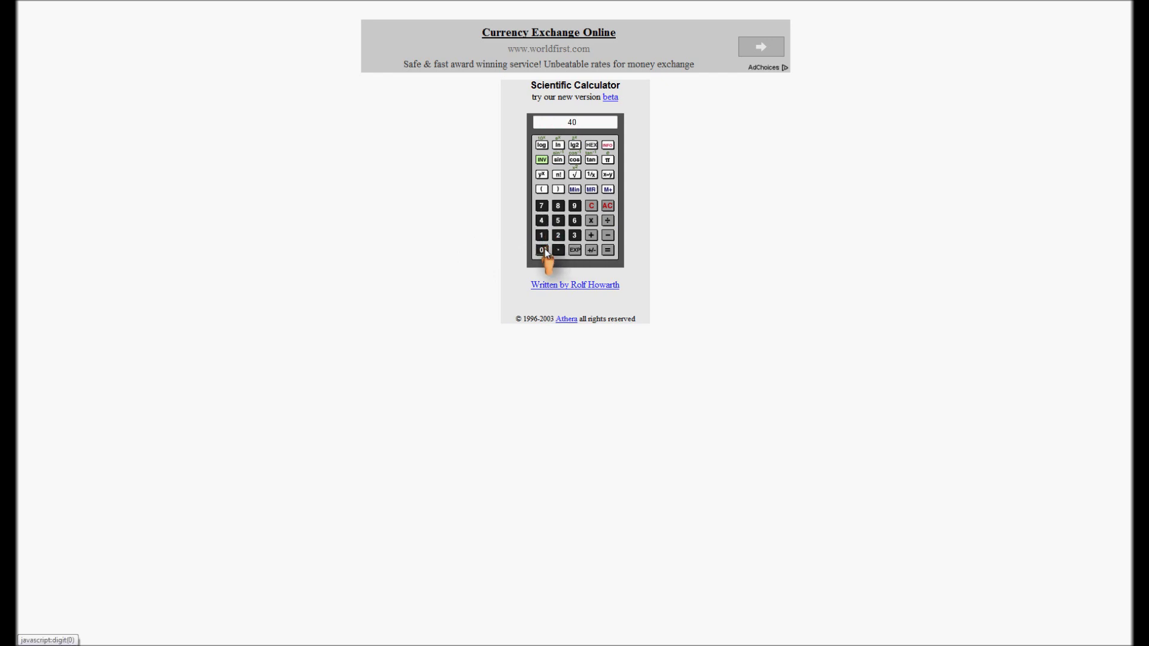
{"action": "left_click", "coordinate": [542, 145]}
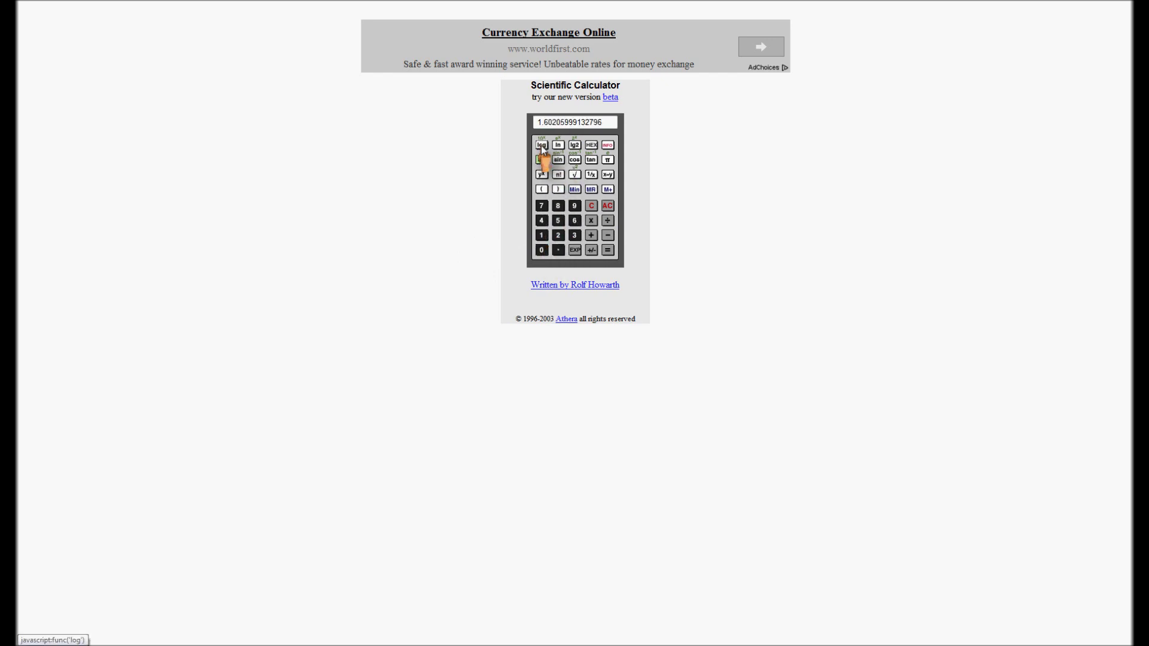
{"action": "left_click", "coordinate": [596, 223]}
{"action": "left_click", "coordinate": [557, 235]}
{"action": "left_click", "coordinate": [542, 250]}
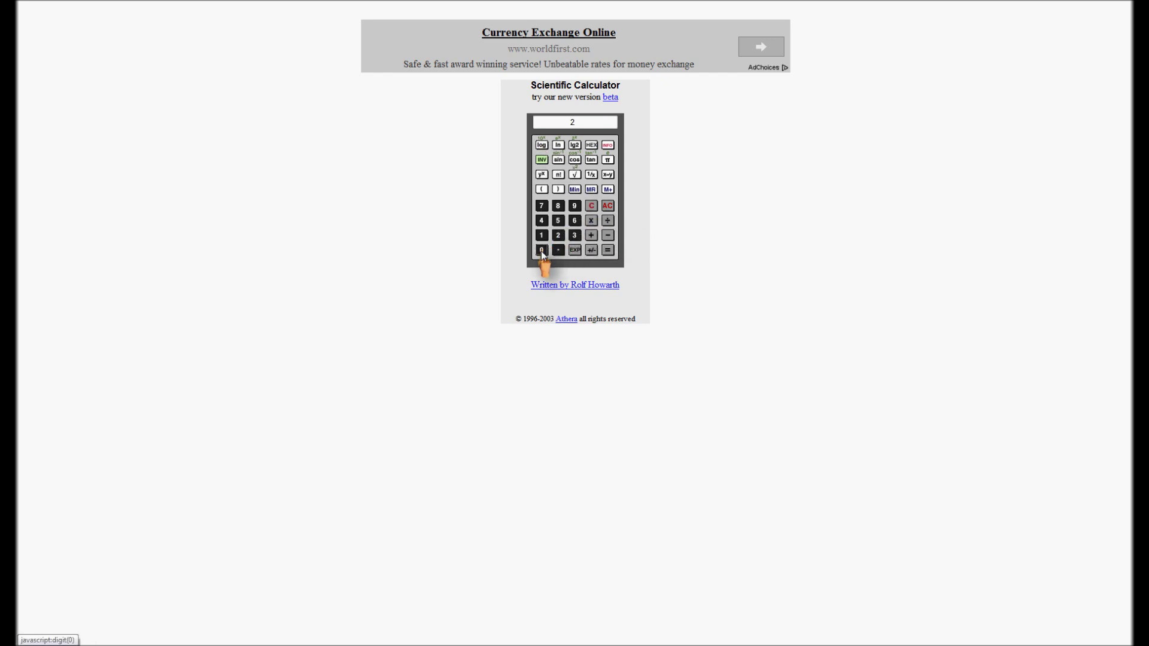
{"action": "left_click", "coordinate": [608, 250]}
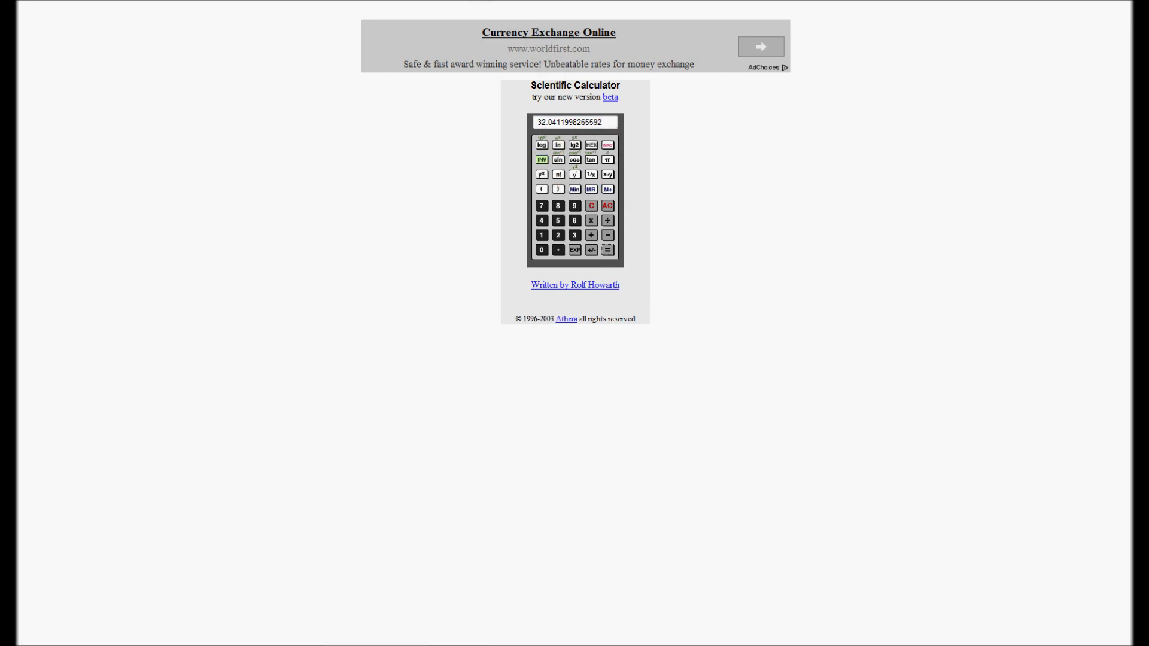
{"action": "key", "text": "alt+Tab"}
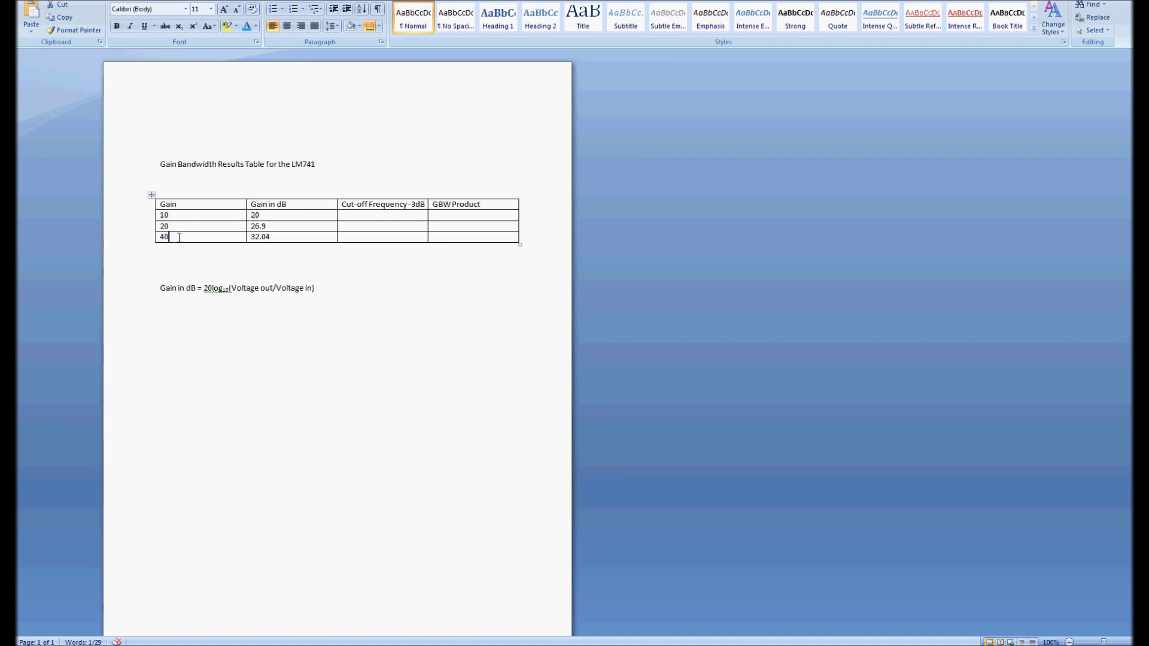
Highlight the gains 10, 20, 40, their dB values, and the gain-10 row in the table
{"action": "left_click_drag", "start_coordinate": [179, 238], "coordinate": [164, 217]}
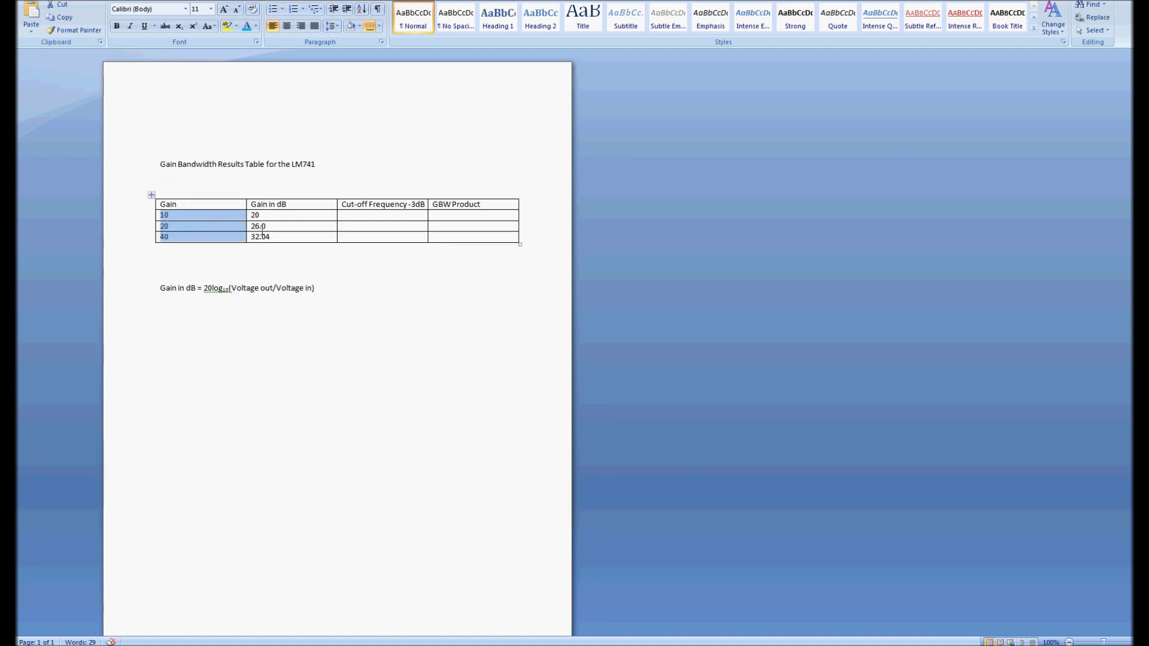
{"action": "left_click_drag", "start_coordinate": [271, 238], "coordinate": [254, 217]}
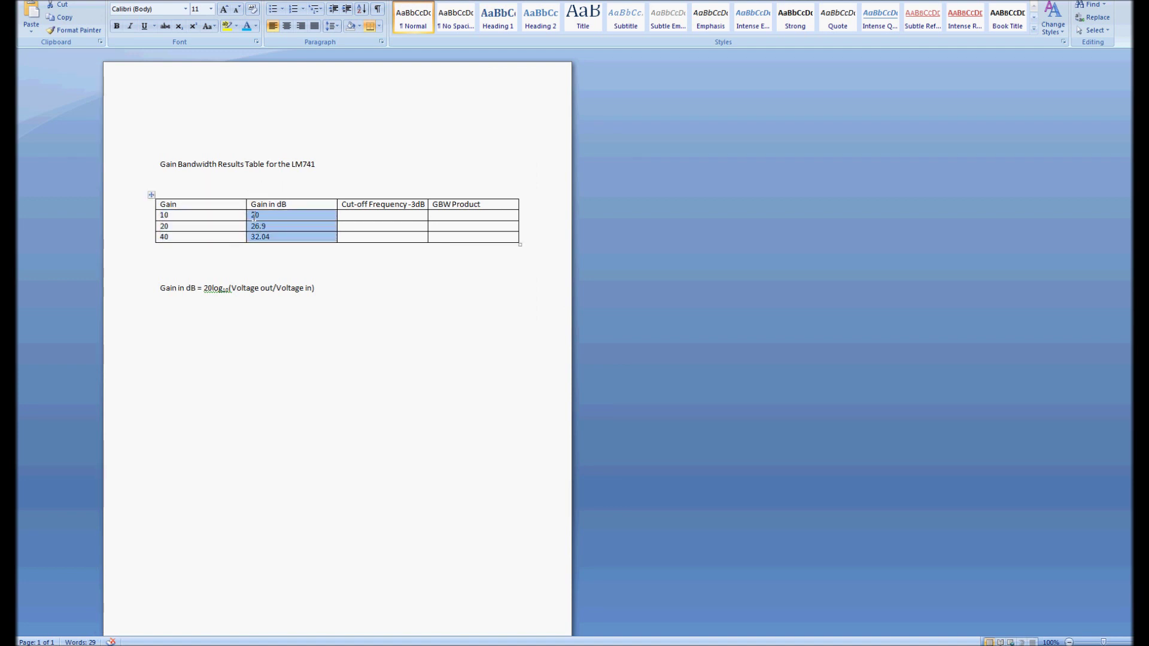
{"action": "left_click", "coordinate": [354, 313]}
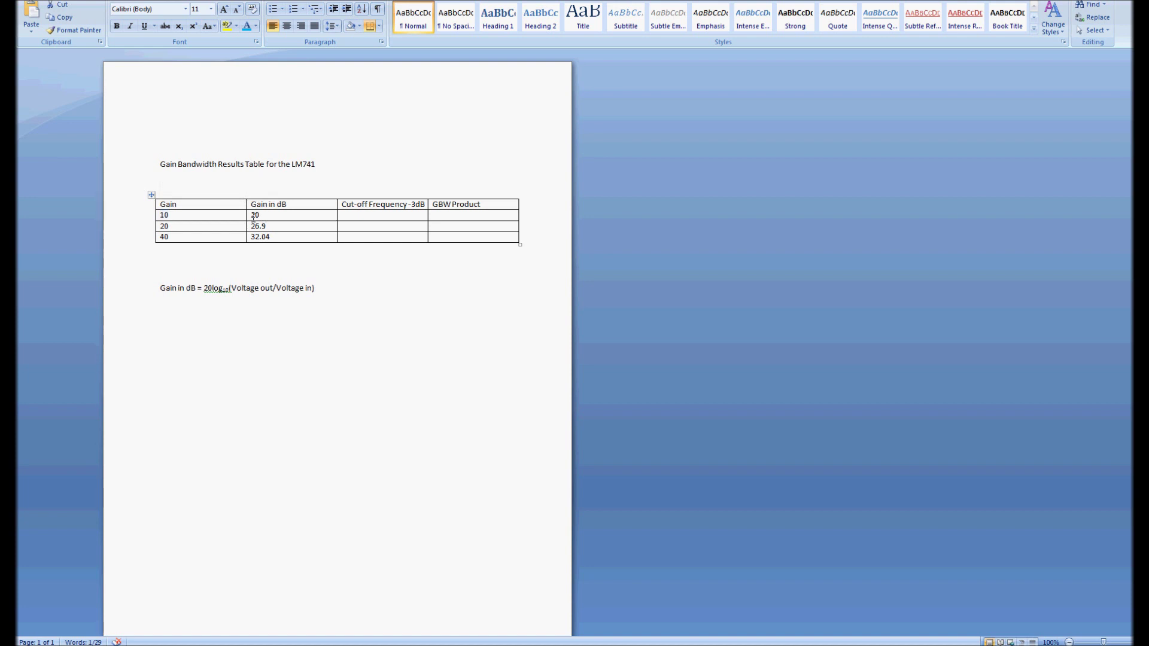
{"action": "left_click_drag", "start_coordinate": [252, 218], "coordinate": [204, 216]}
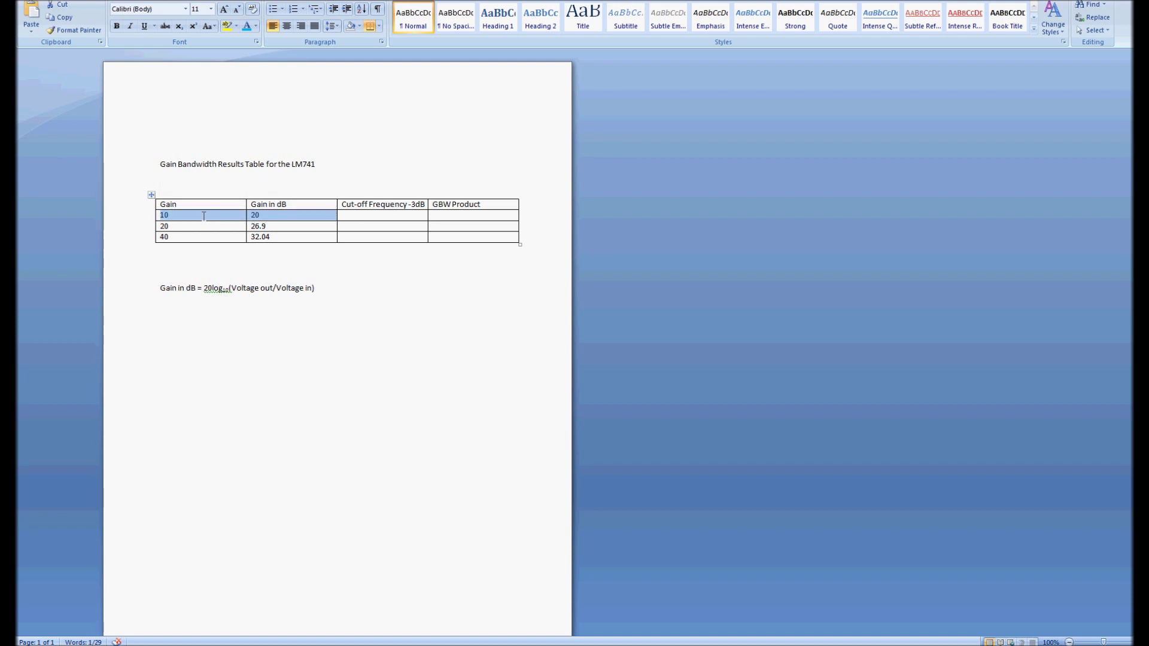
{"action": "left_click", "coordinate": [323, 363]}
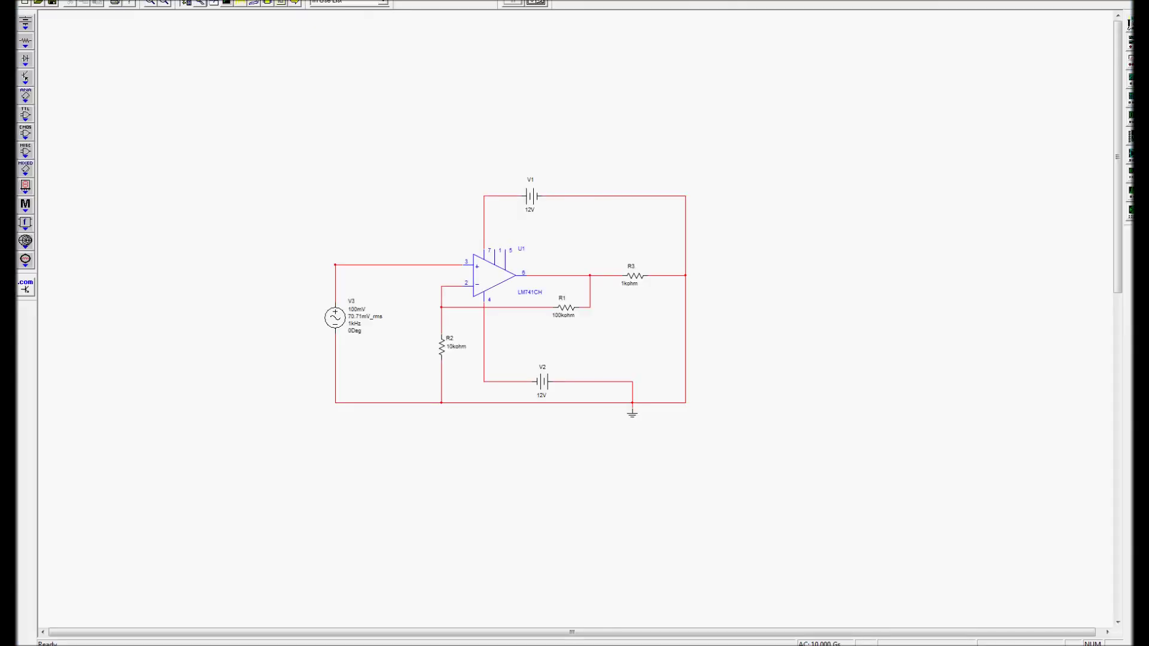
{"action": "double_click", "coordinate": [567, 277]}
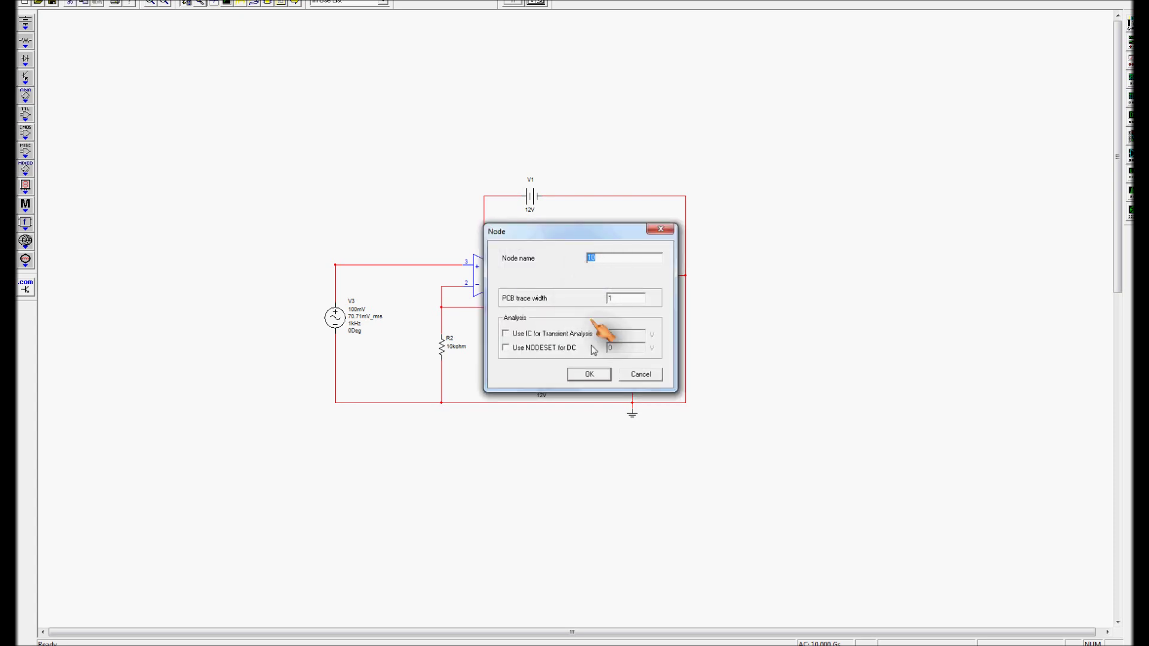
{"action": "left_click", "coordinate": [588, 375]}
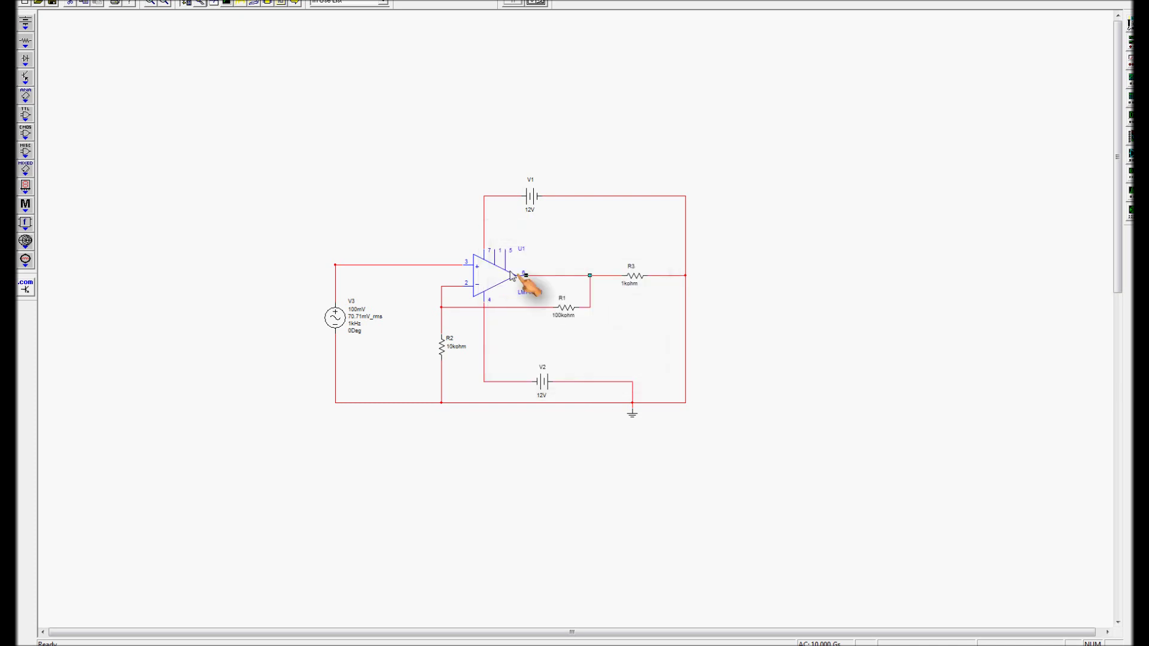
{"action": "left_click", "coordinate": [751, 329]}
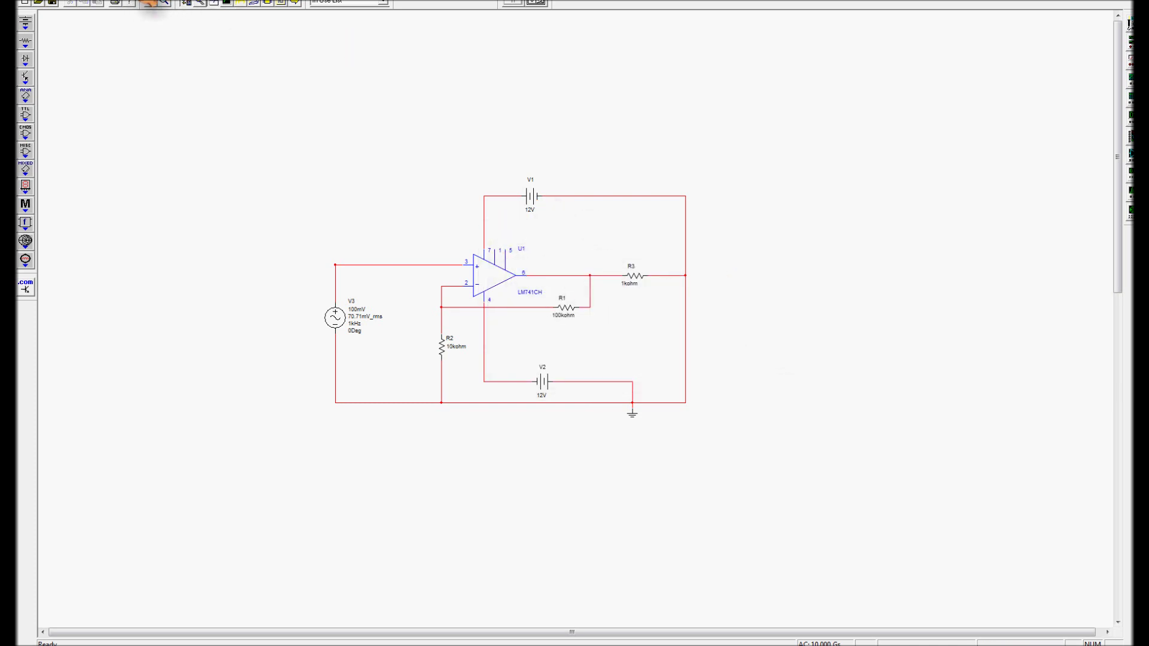
{"action": "left_click", "coordinate": [145, 2]}
Open AC Analysis settings and view the Output variables tab with node 10 selected
{"action": "mouse_move", "coordinate": [163, 62]}
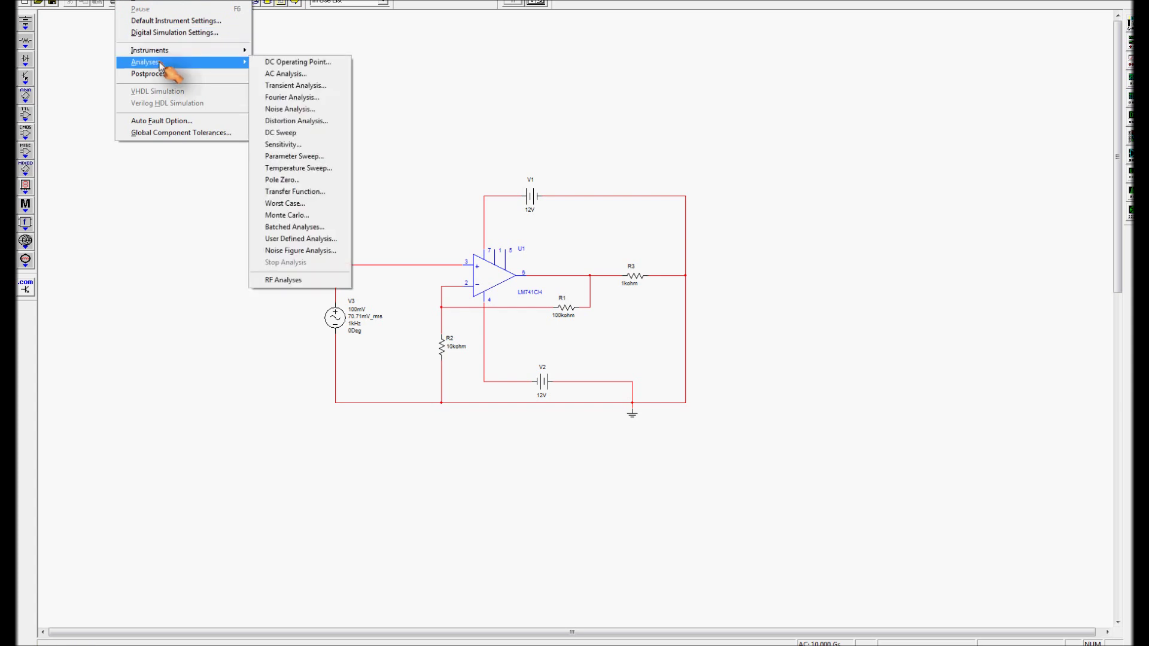
{"action": "left_click", "coordinate": [280, 76]}
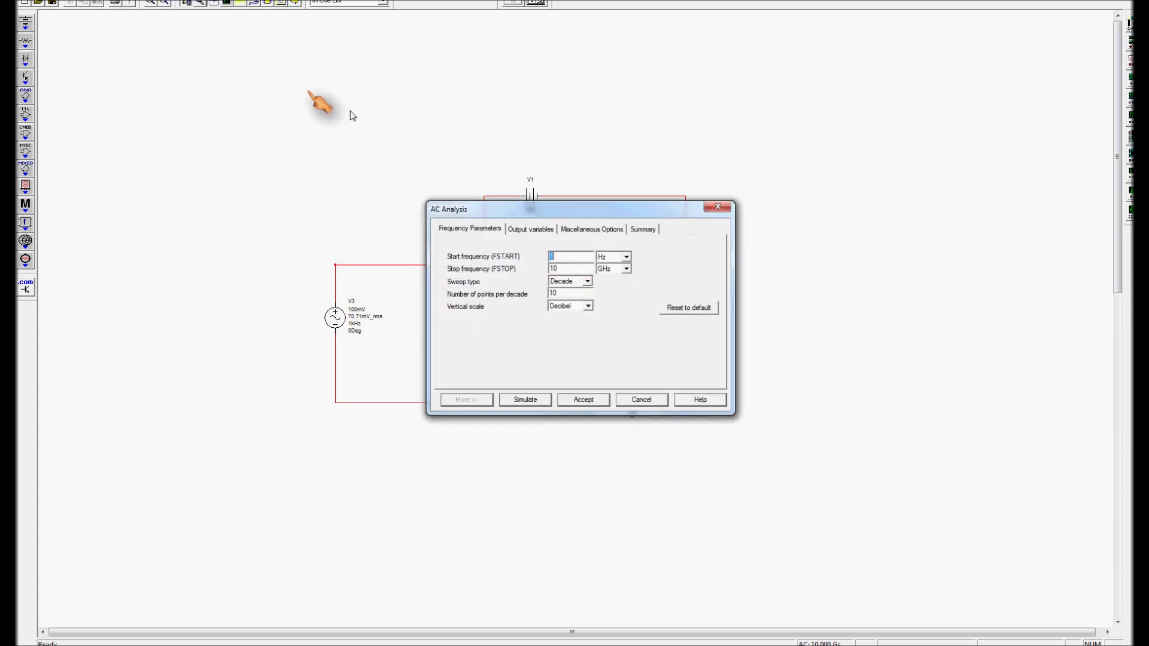
{"action": "left_click_drag", "start_coordinate": [537, 212], "coordinate": [839, 111]}
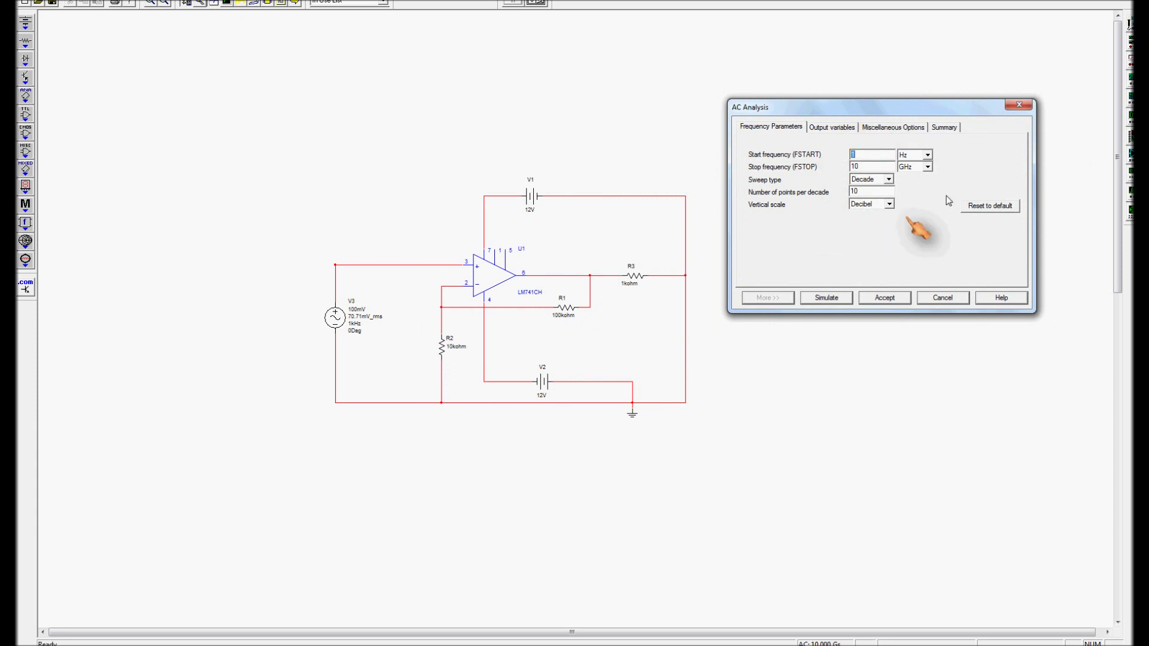
{"action": "left_click", "coordinate": [838, 133]}
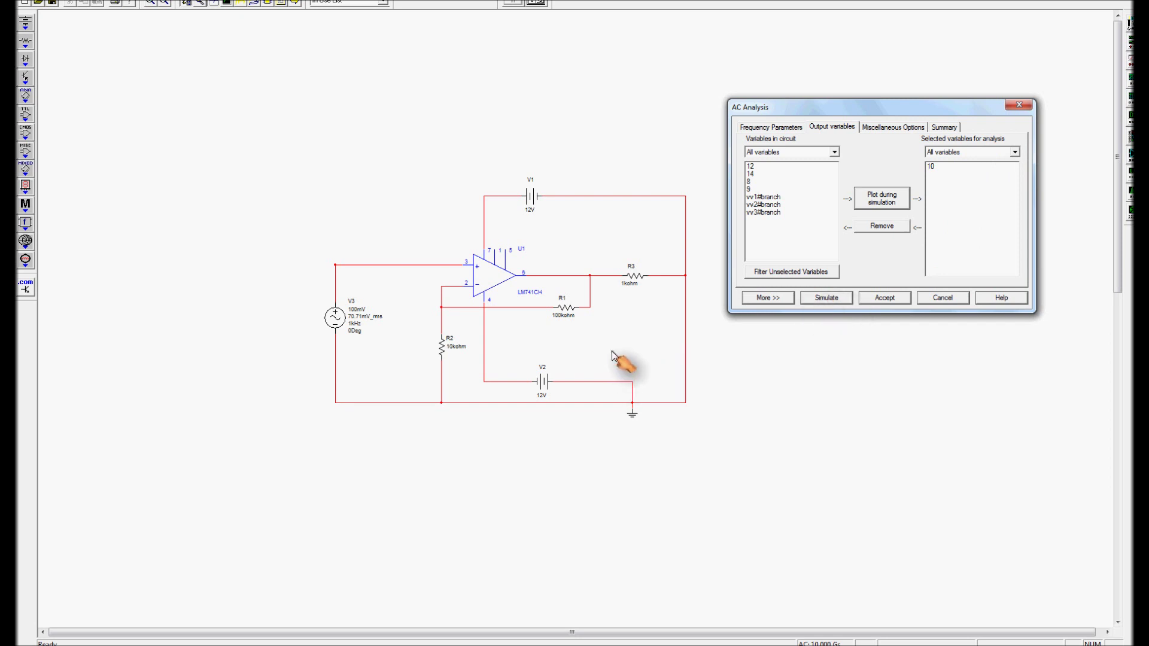
Cancel the AC analysis and change R1's resistance from 100 kΩ to 90 kΩ
{"action": "left_click", "coordinate": [951, 299]}
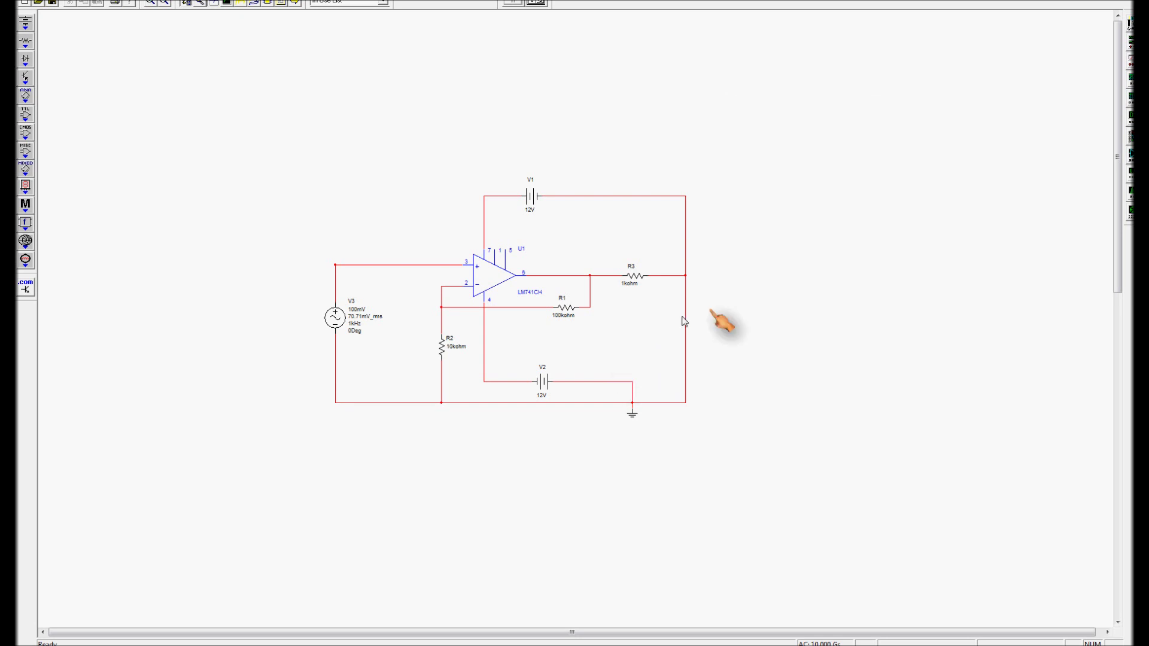
{"action": "double_click", "coordinate": [566, 309]}
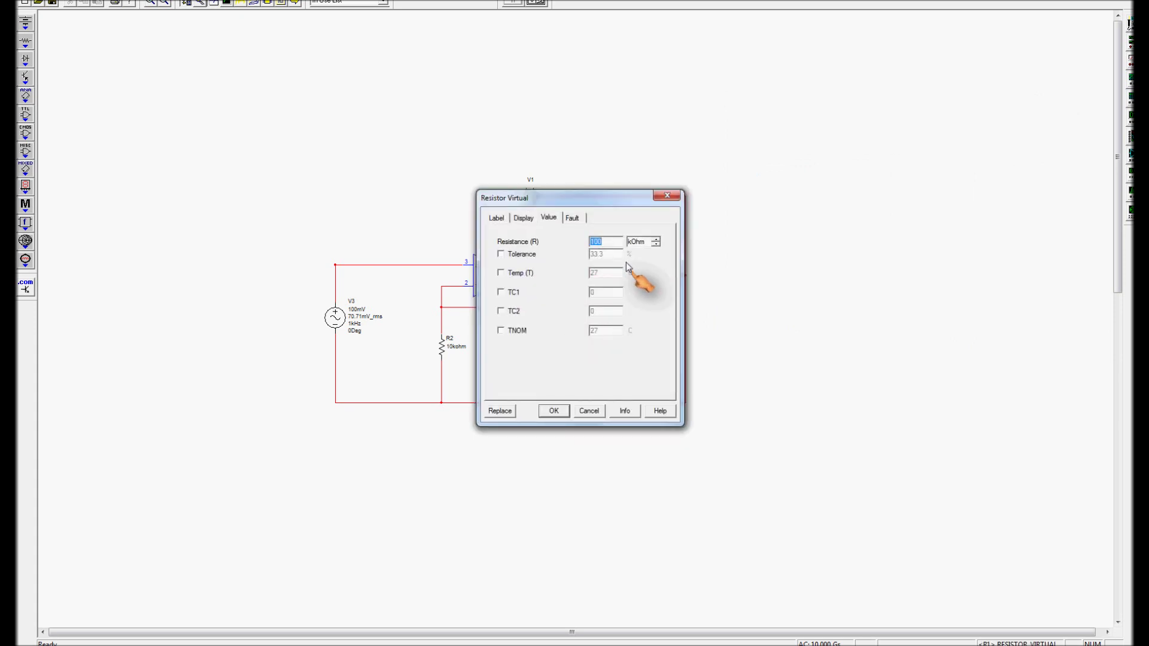
{"action": "left_click", "coordinate": [611, 242]}
{"action": "key", "text": "BackSpace"}
{"action": "key", "text": "BackSpace"}
{"action": "key", "text": "BackSpace"}
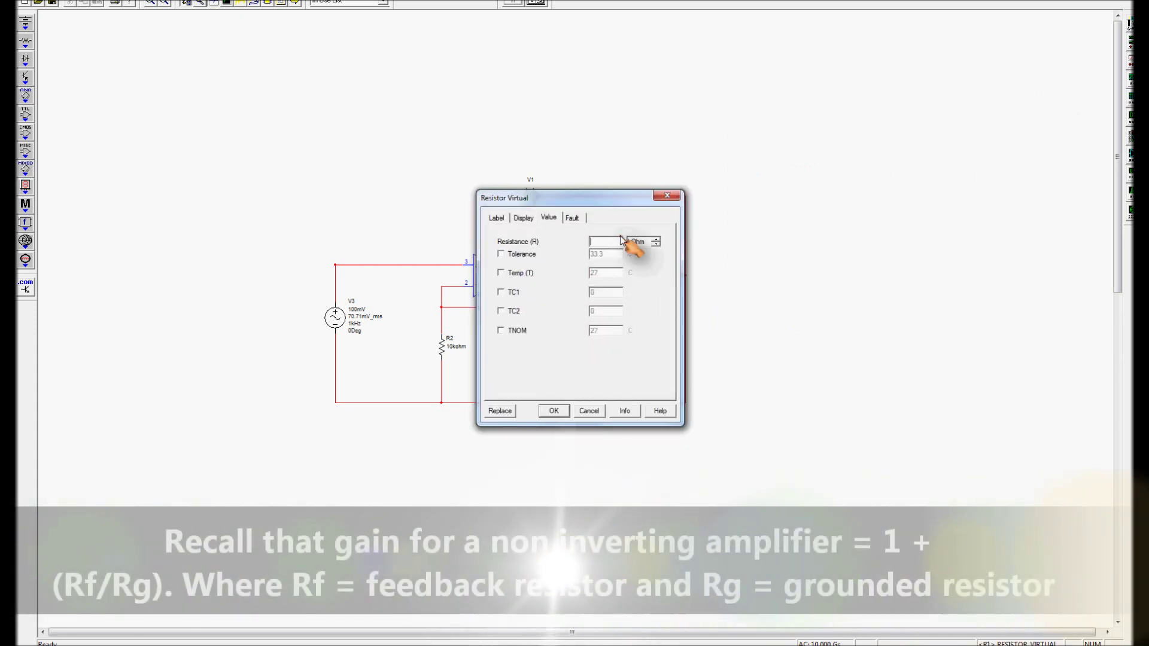
{"action": "type", "text": "90"}
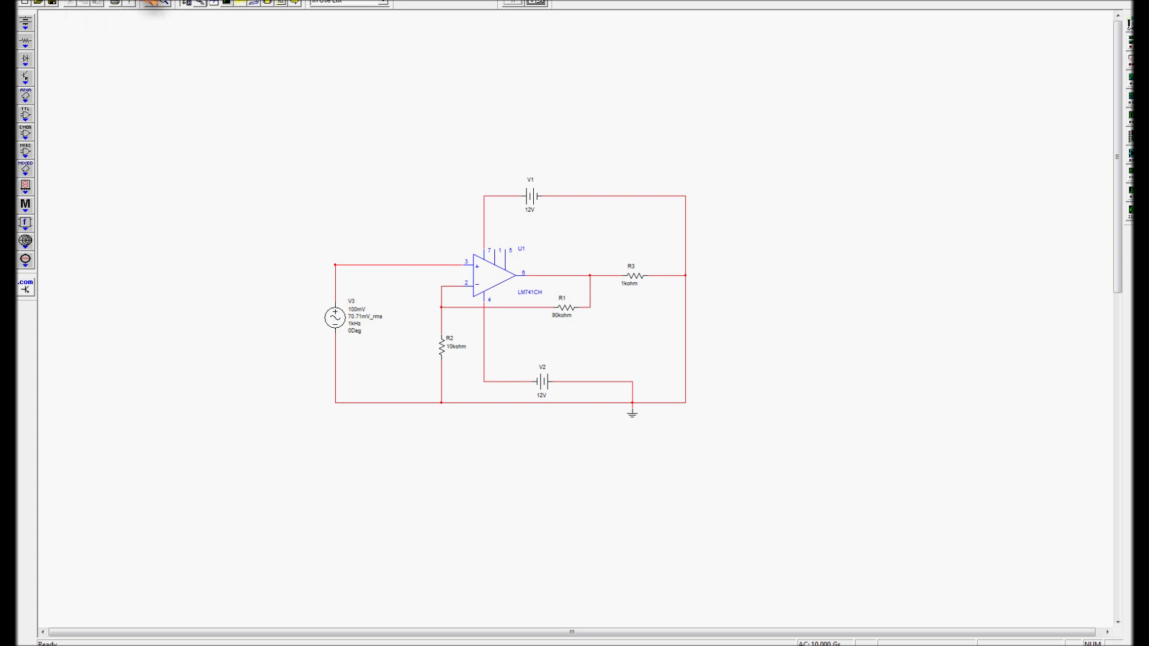
{"action": "left_click", "coordinate": [143, 1]}
Run the AC analysis and maximize the grapher showing magnitude and phase plots
{"action": "mouse_move", "coordinate": [159, 69]}
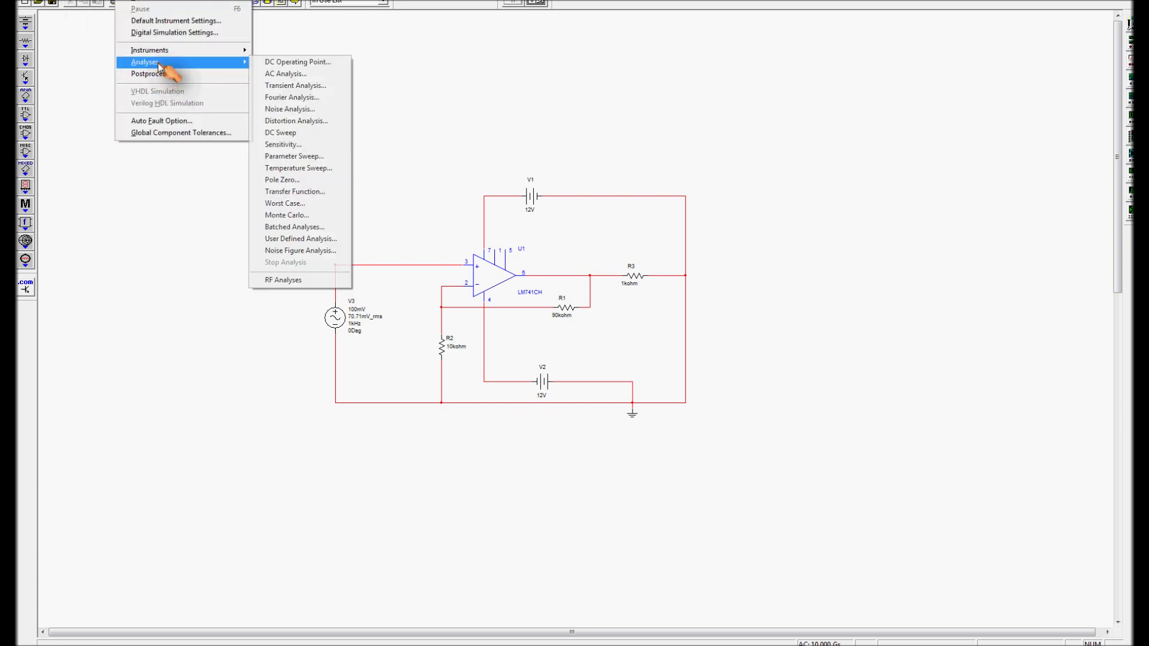
{"action": "left_click", "coordinate": [270, 75]}
{"action": "left_click_drag", "start_coordinate": [634, 208], "coordinate": [938, 121]}
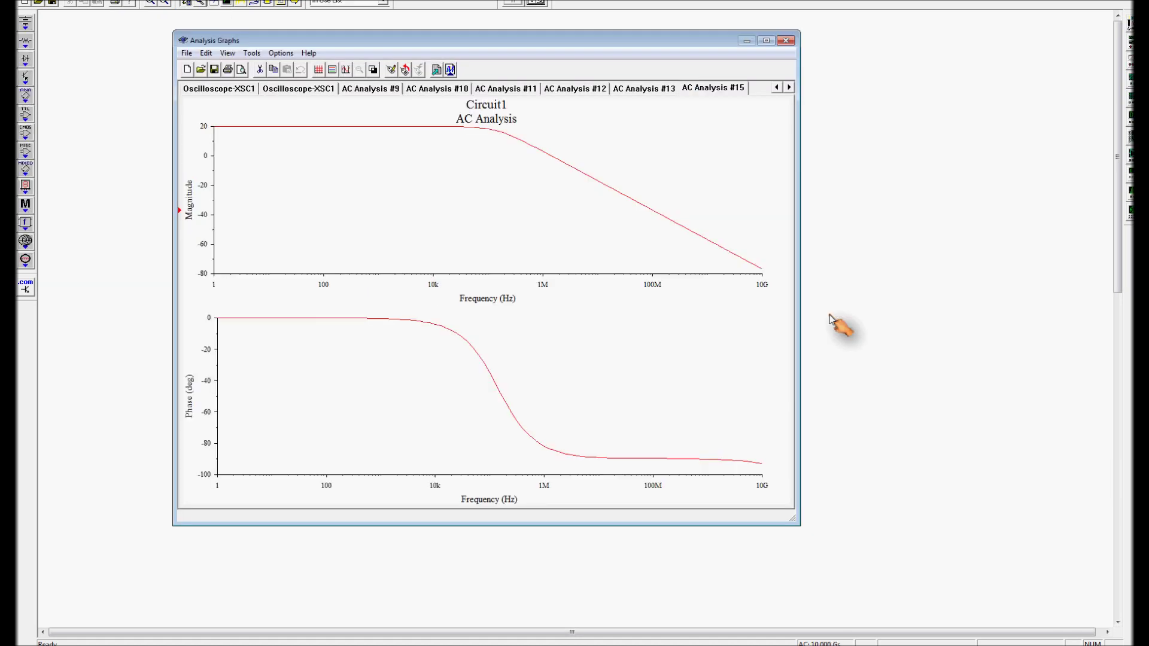
{"action": "left_click", "coordinate": [766, 40]}
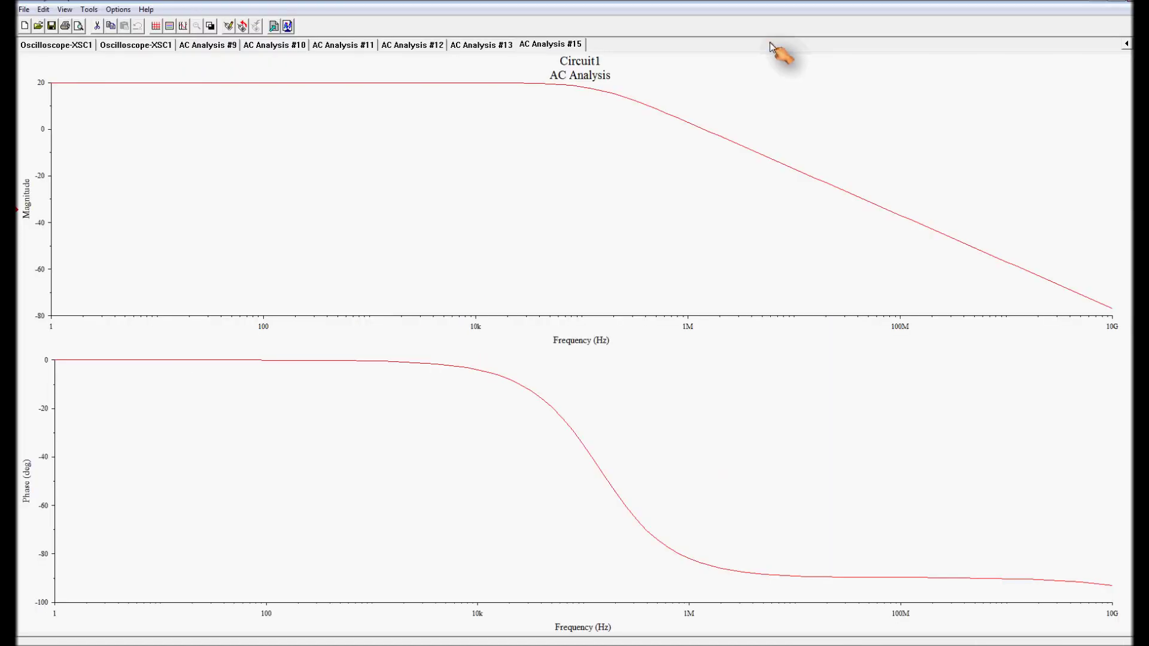
Turn on grids and measurement cursors for both the magnitude and phase plots
{"action": "right_click", "coordinate": [318, 204]}
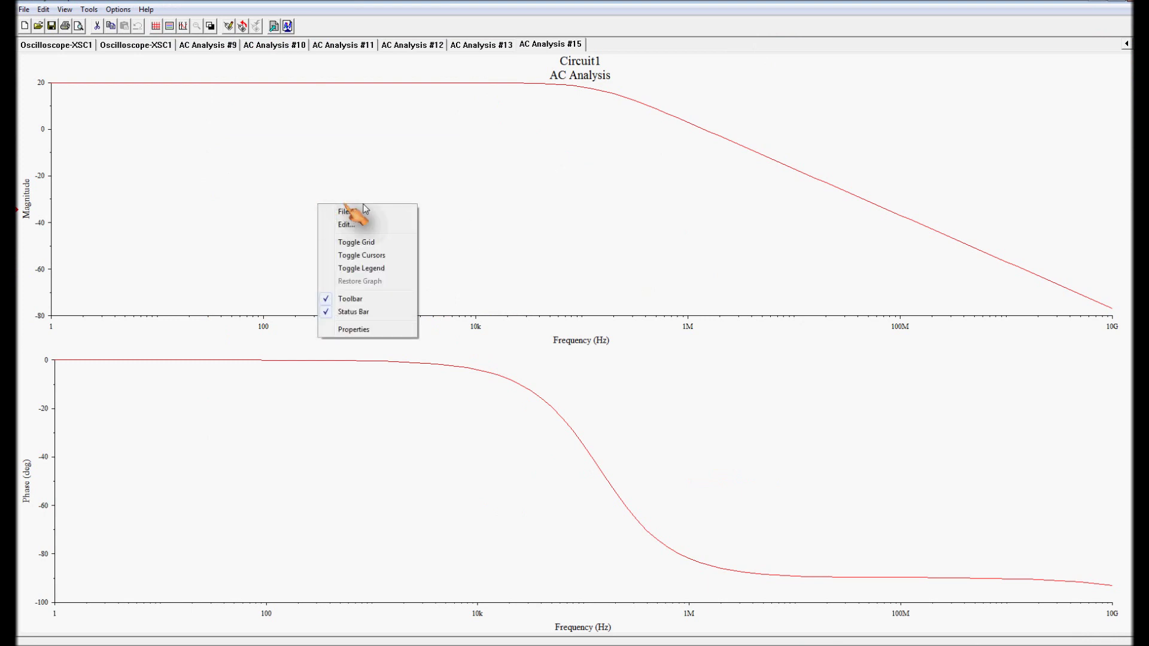
{"action": "left_click", "coordinate": [371, 242]}
{"action": "right_click", "coordinate": [384, 226]}
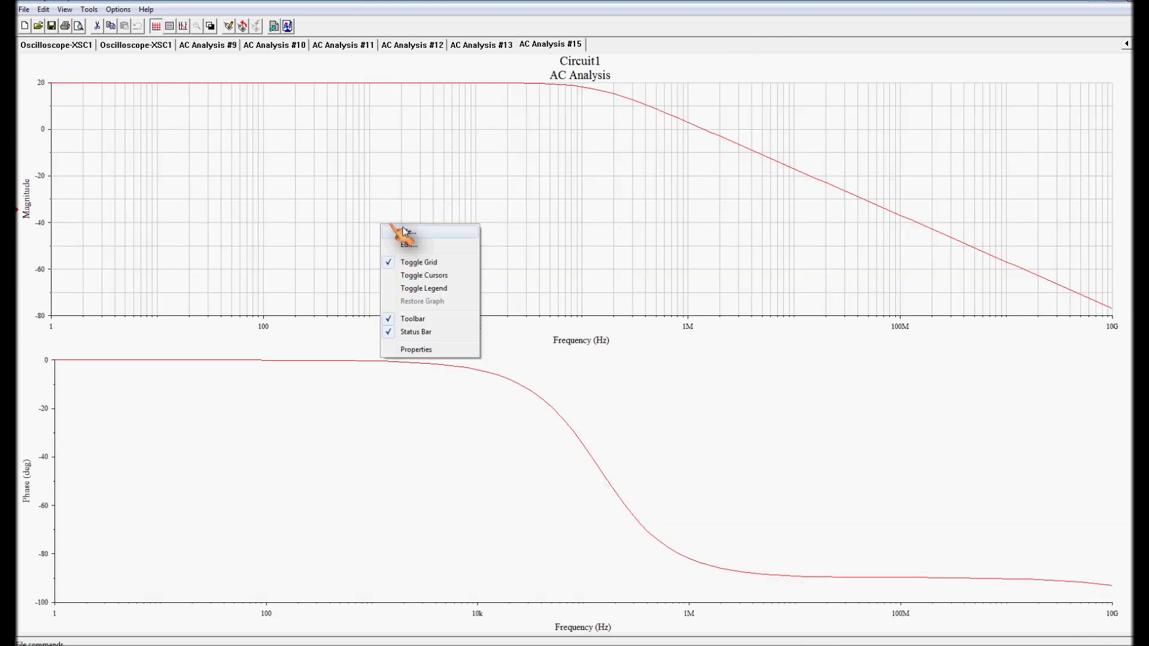
{"action": "left_click", "coordinate": [420, 276]}
{"action": "right_click", "coordinate": [316, 396]}
{"action": "left_click", "coordinate": [368, 435]}
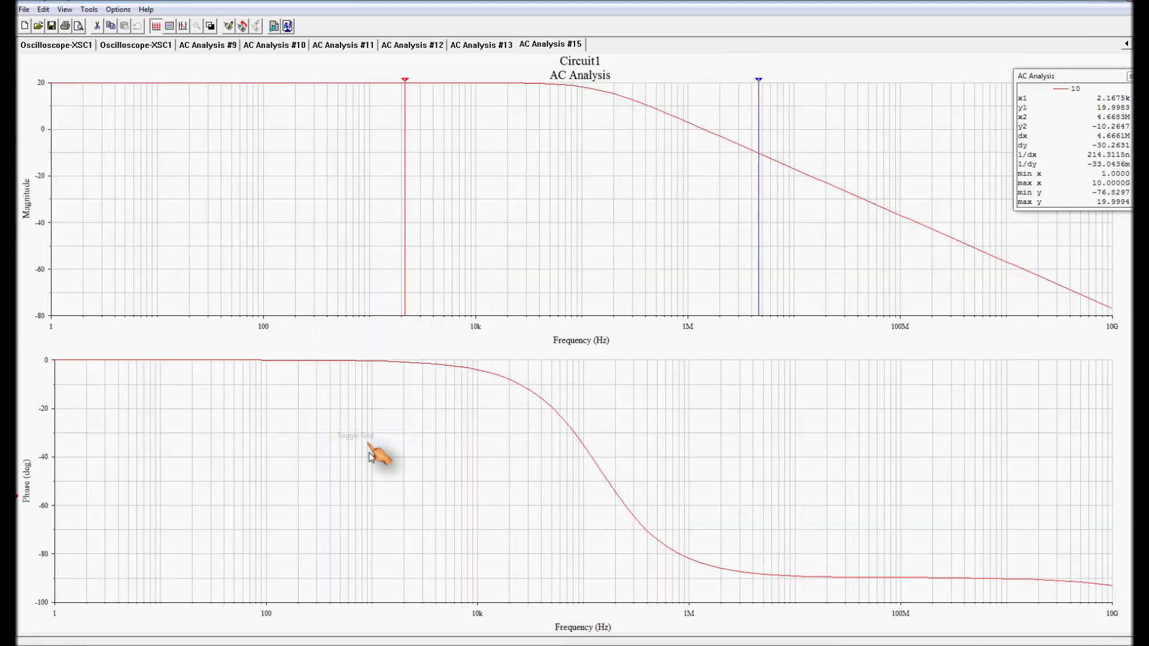
{"action": "right_click", "coordinate": [371, 456]}
{"action": "left_click", "coordinate": [428, 508]}
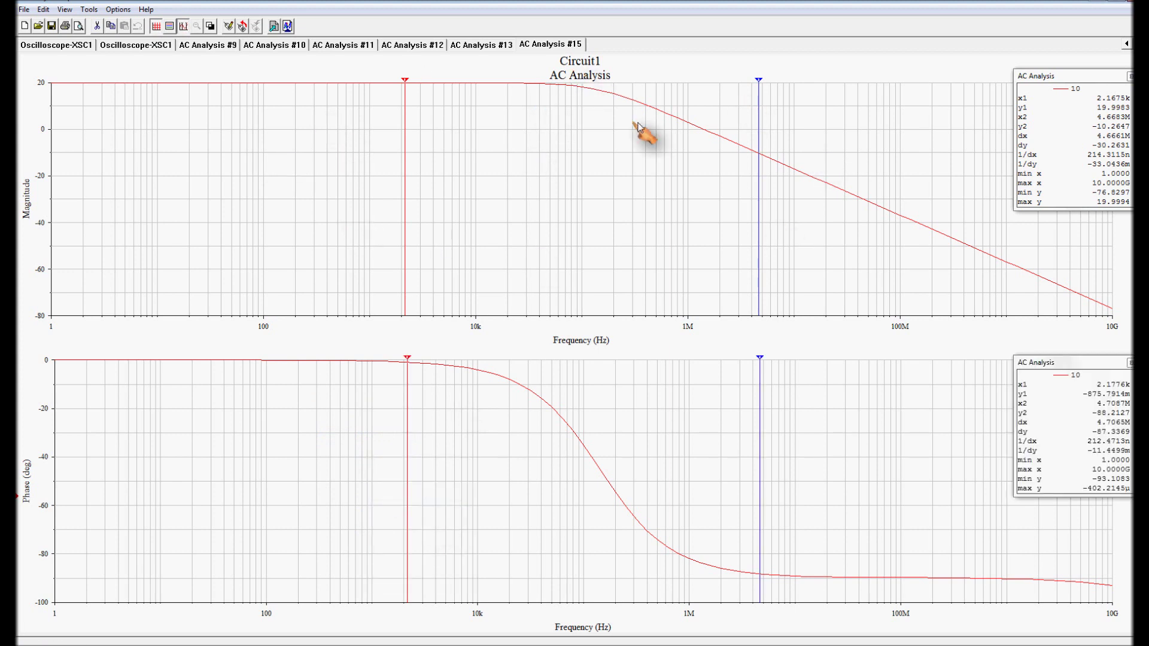
Place magnitude cursors at 1 Hz and at the −3 dB point, about 17 dB near 144 kHz
{"action": "left_click_drag", "start_coordinate": [405, 81], "coordinate": [50, 81]}
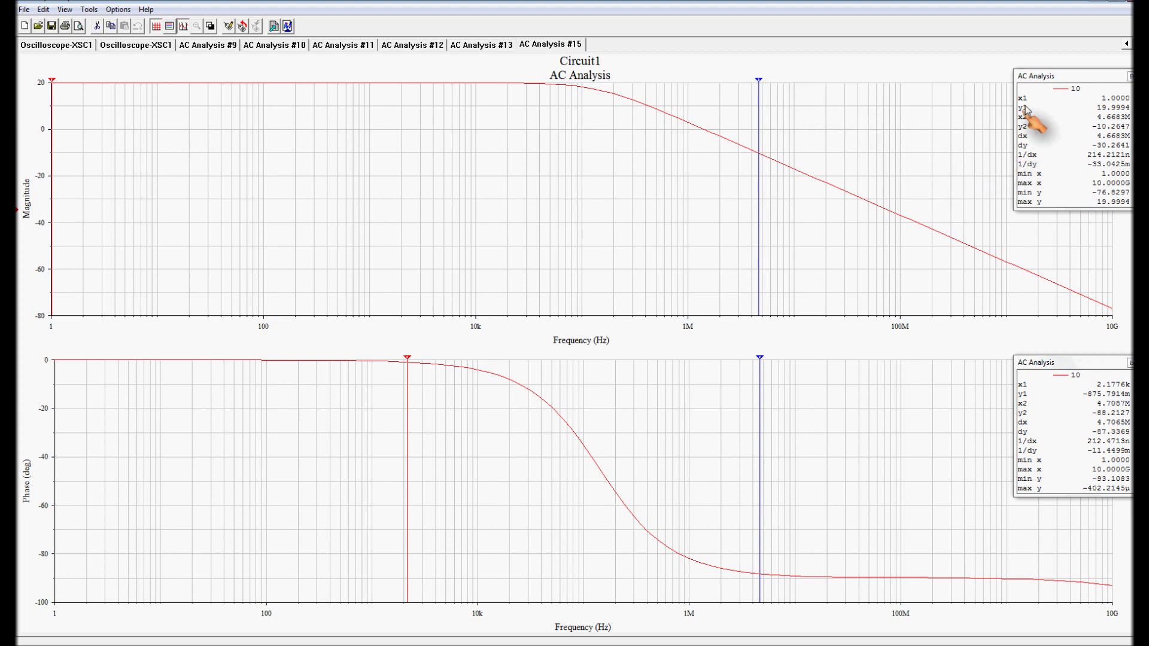
{"action": "left_click_drag", "start_coordinate": [759, 78], "coordinate": [674, 78]}
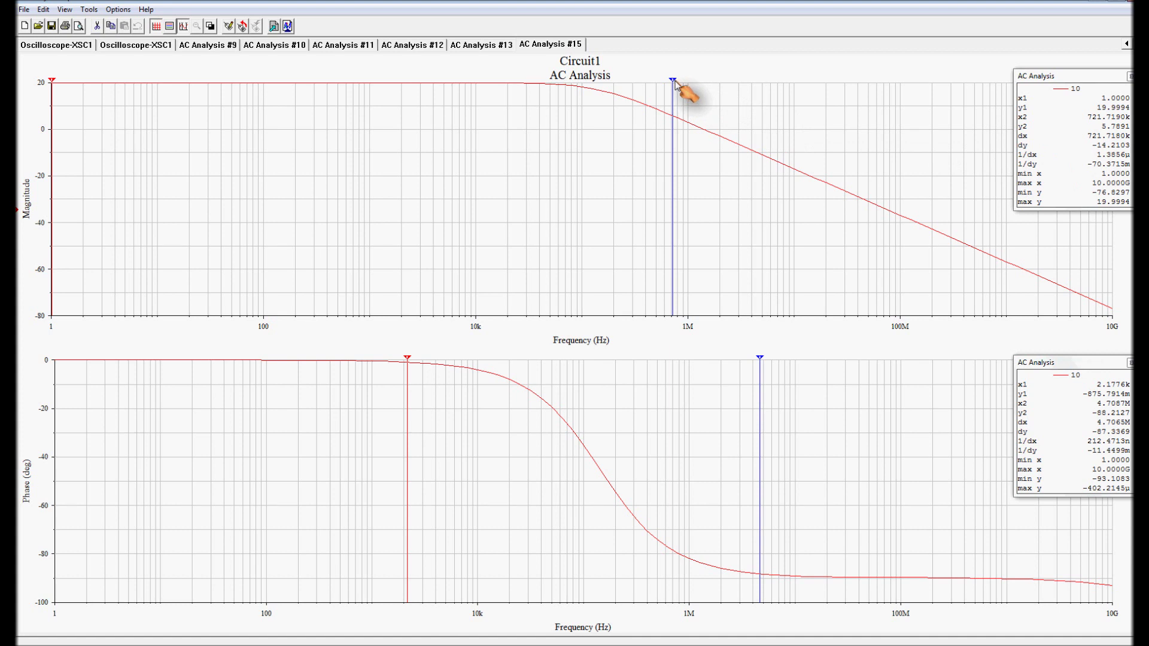
{"action": "left_click_drag", "start_coordinate": [673, 81], "coordinate": [599, 105]}
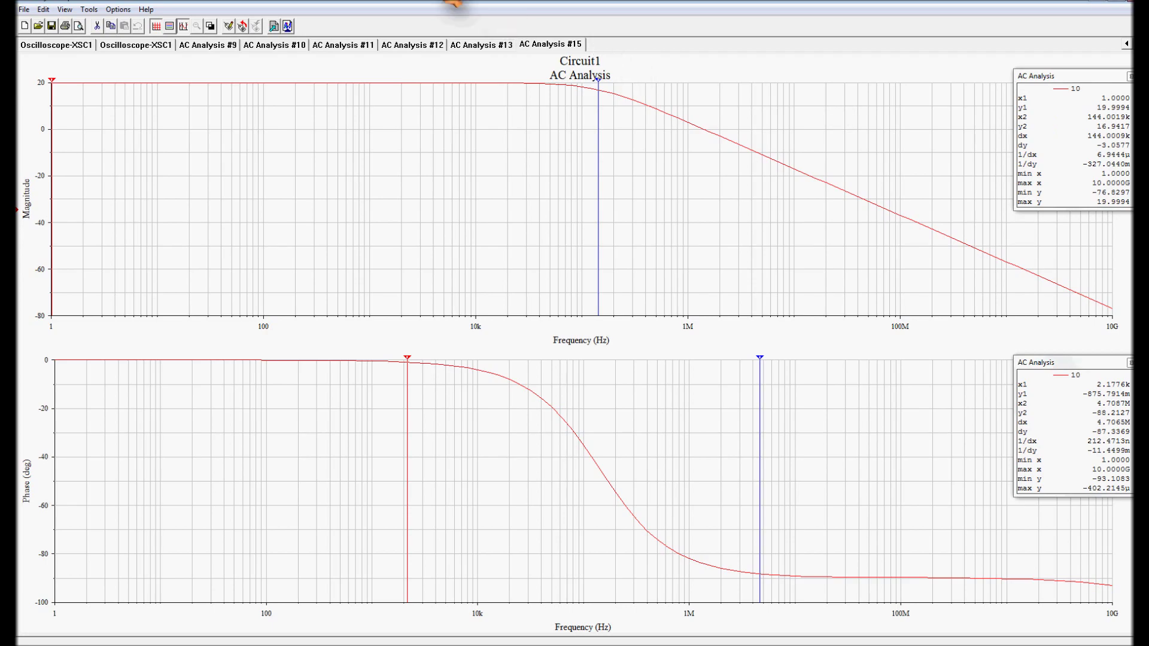
{"action": "key", "text": "alt+Tab"}
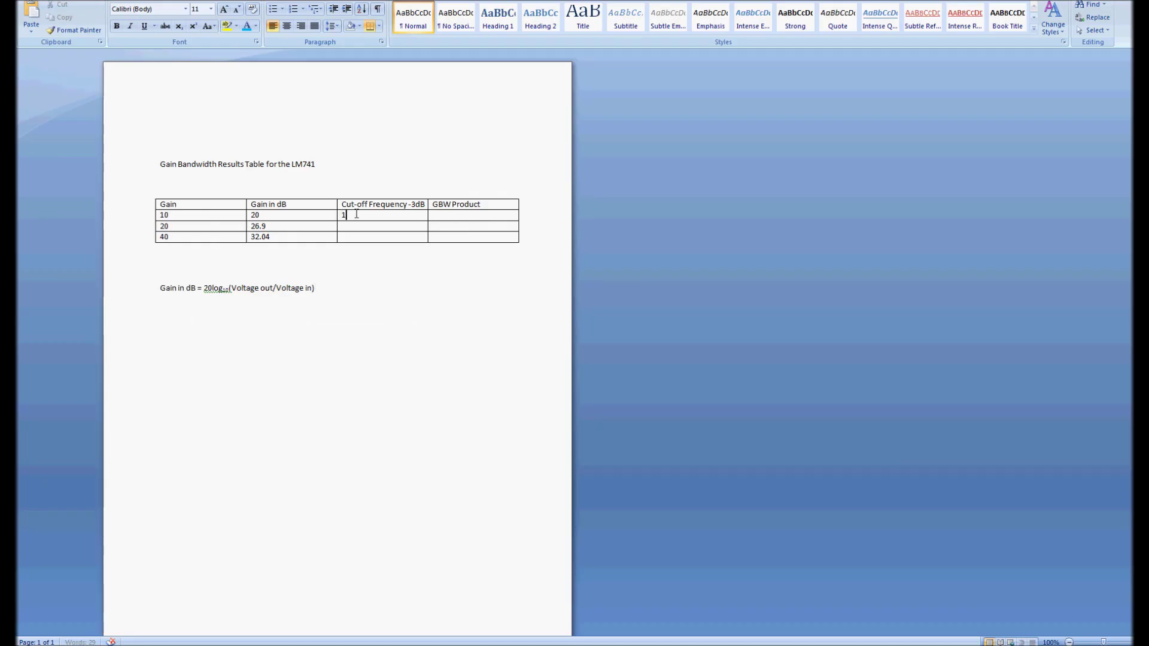
Enter 144 as the gain-10 cut-off frequency in the Word results table
{"action": "key", "text": "Return"}
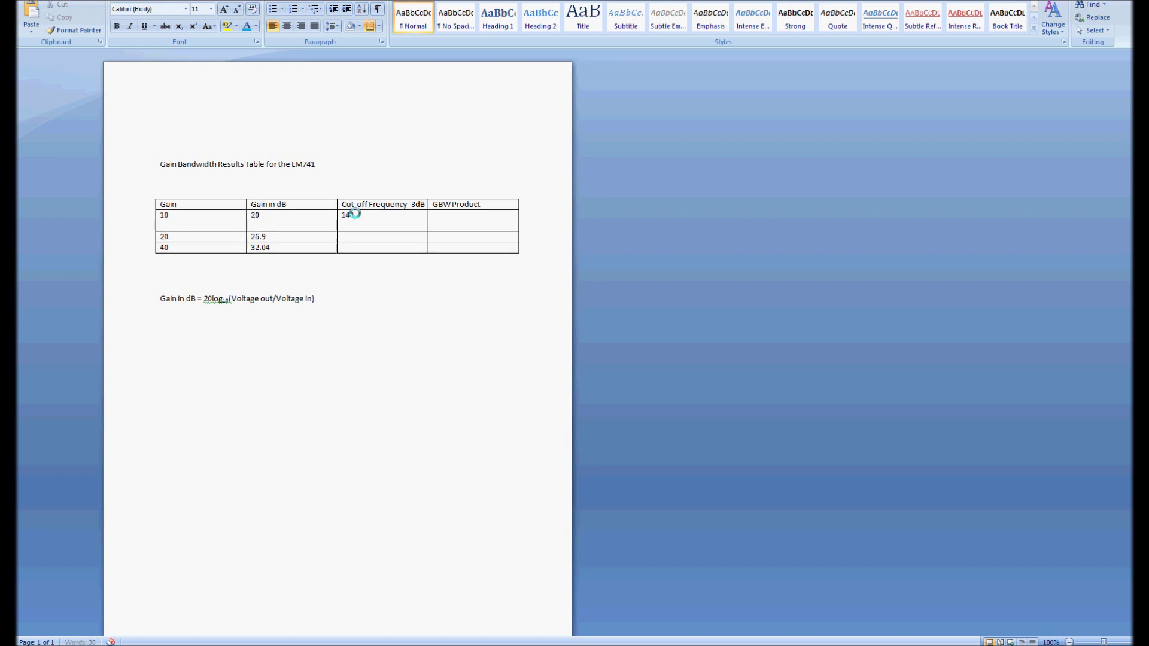
{"action": "key", "text": "BackSpace"}
{"action": "type", "text": "4"}
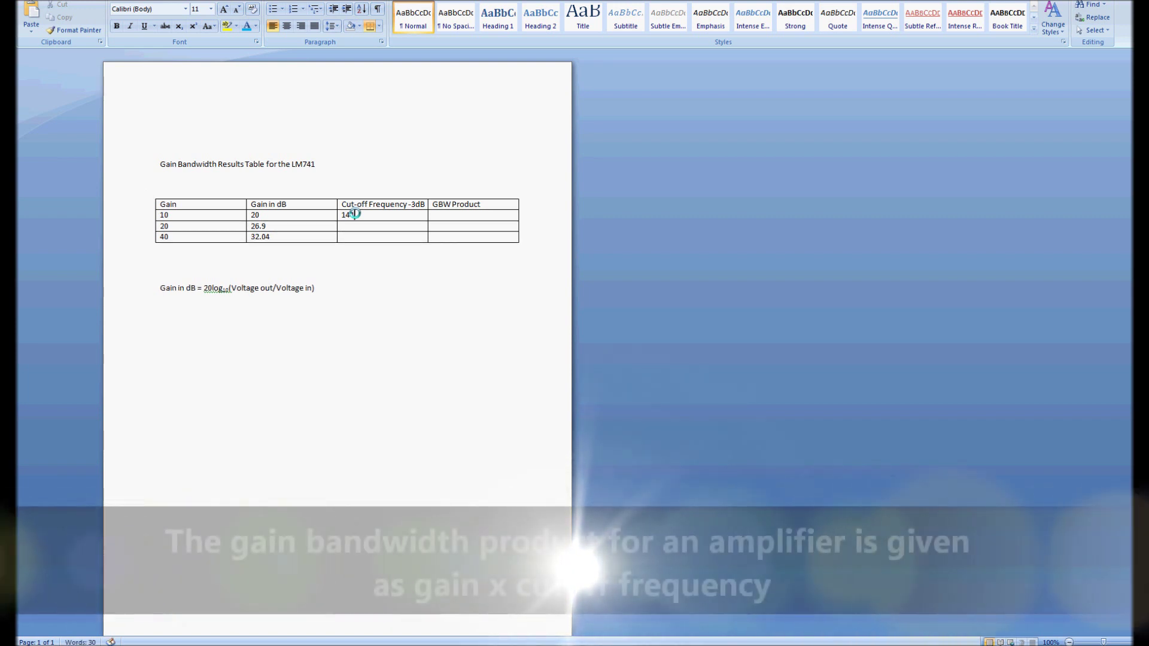
{"action": "key", "text": "alt+Tab"}
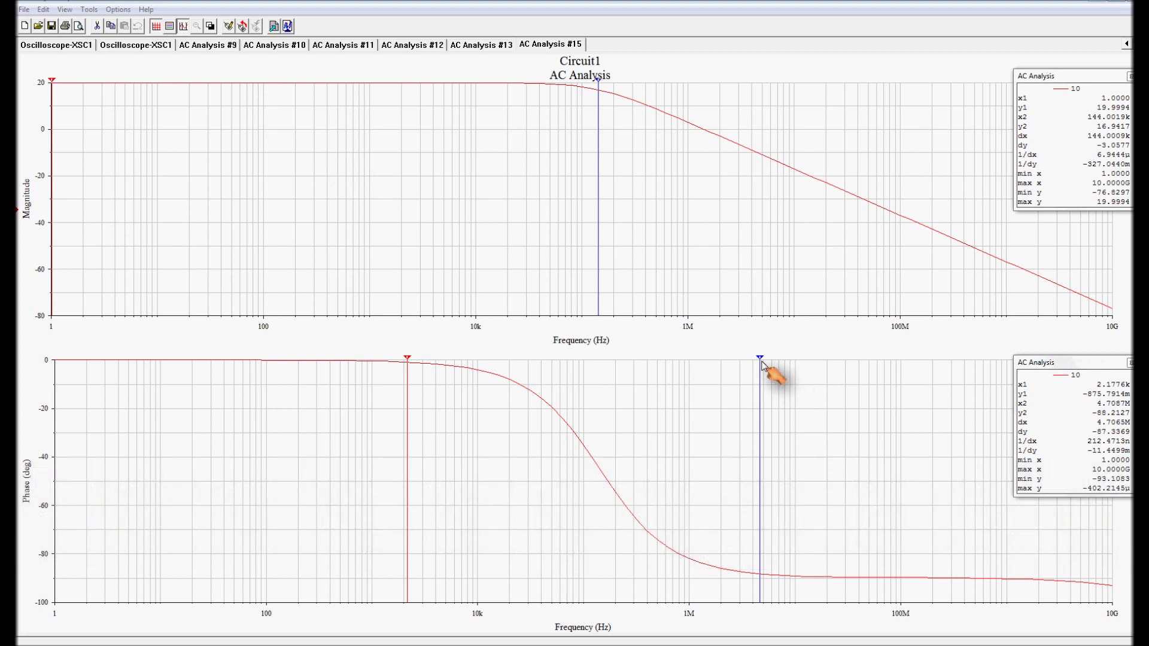
Set the phase cursors to 1 Hz and 140.38 kHz, where phase reads −44.39°
{"action": "left_click_drag", "start_coordinate": [760, 359], "coordinate": [601, 359]}
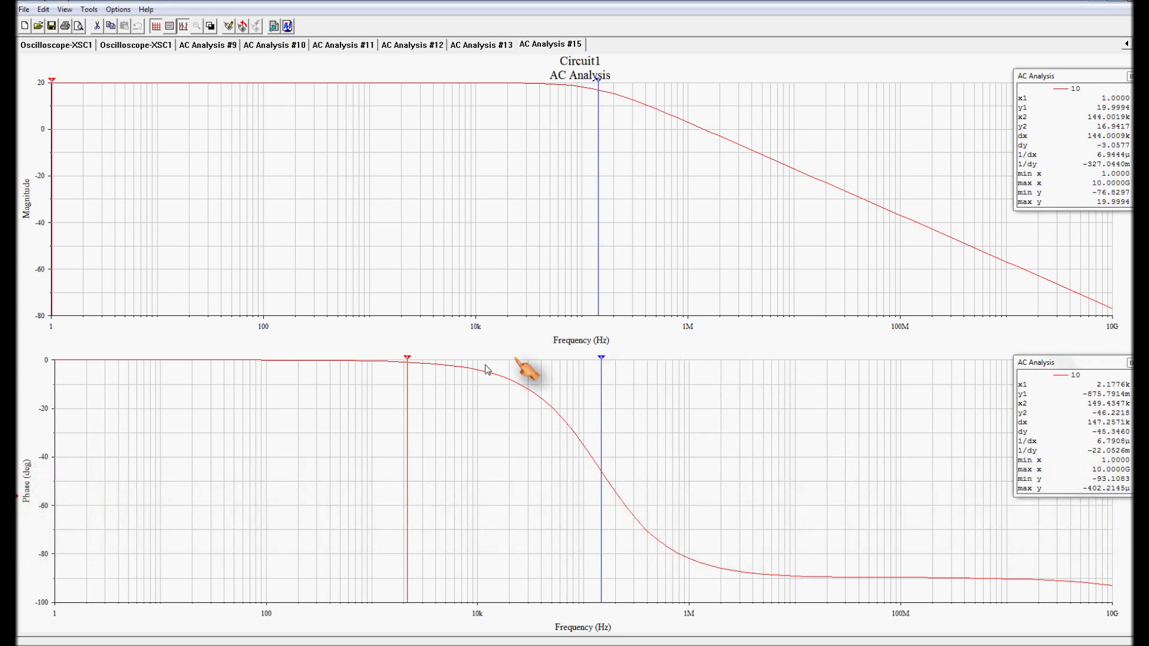
{"action": "left_click_drag", "start_coordinate": [412, 367], "coordinate": [54, 359]}
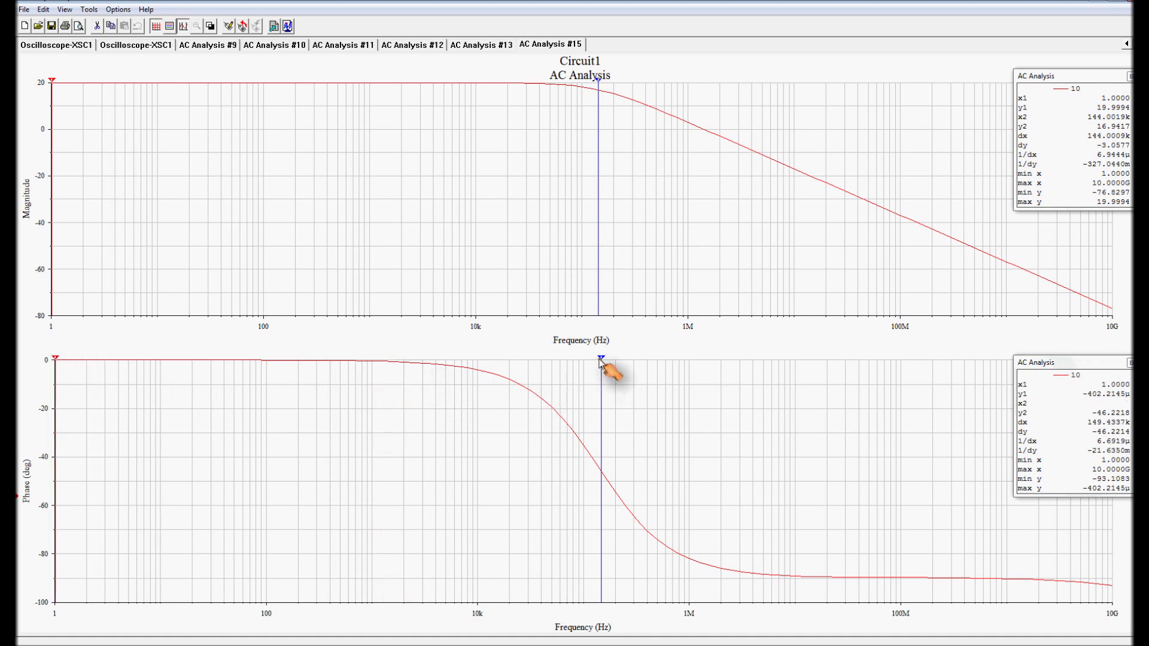
{"action": "left_click_drag", "start_coordinate": [598, 358], "coordinate": [598, 364]}
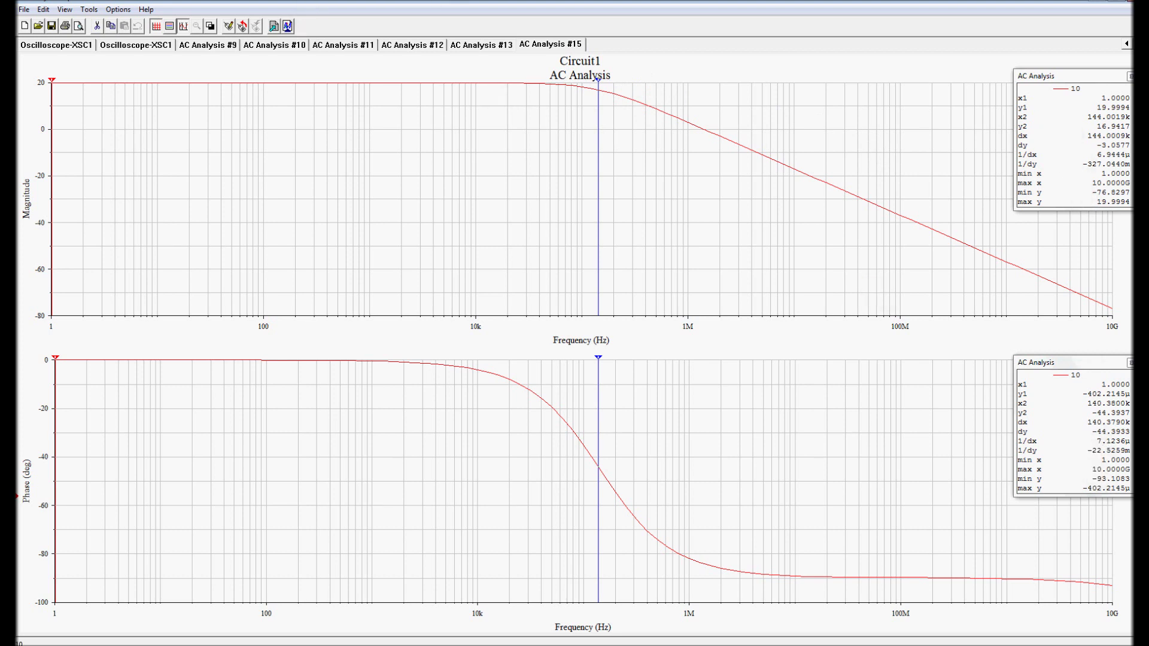
{"action": "mouse_move", "coordinate": [432, 1]}
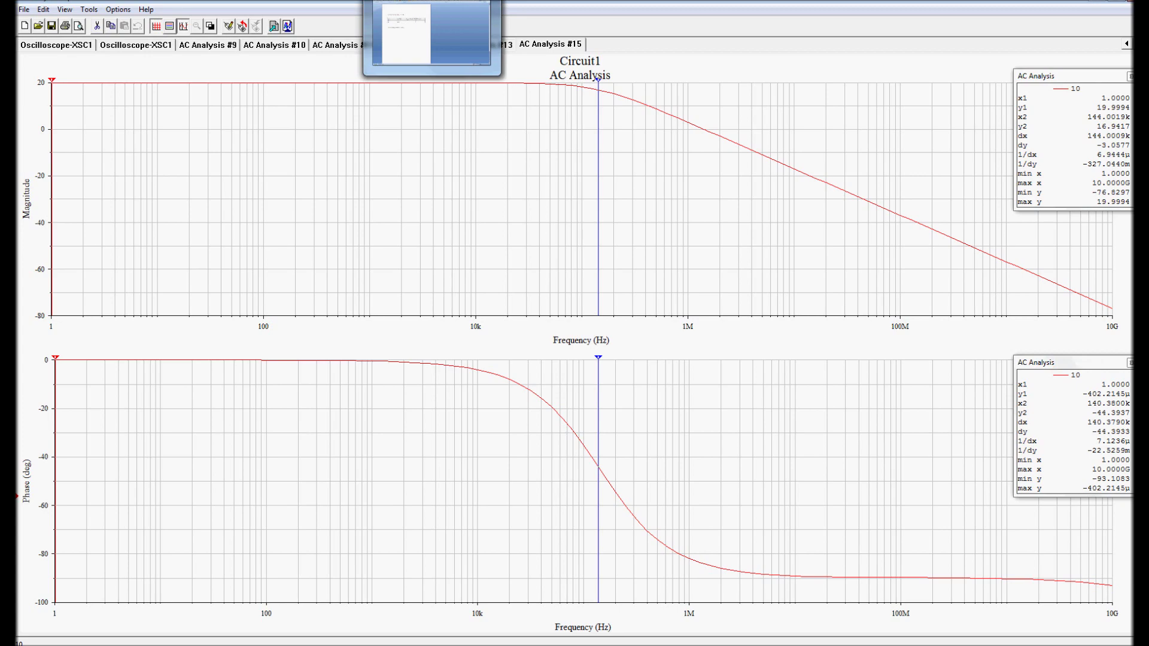
Append 'khz' to the 144 cut-off and enter 1.44MHz as the gain-10 GBW product
{"action": "left_click", "coordinate": [432, 34]}
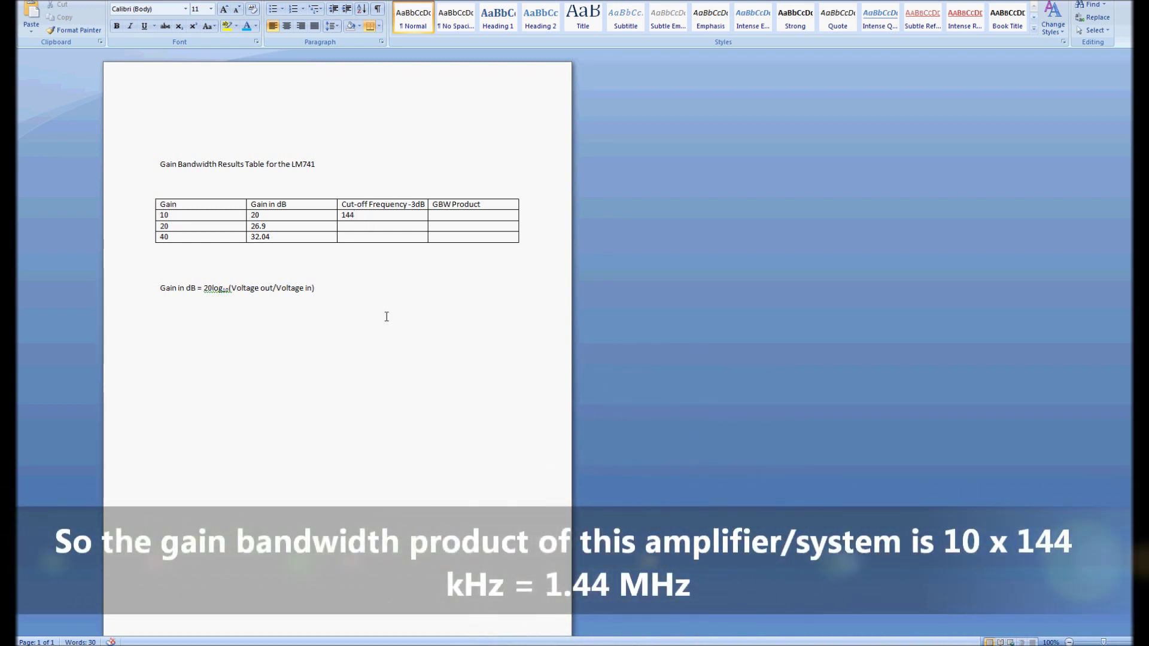
{"action": "type", "text": "khz"}
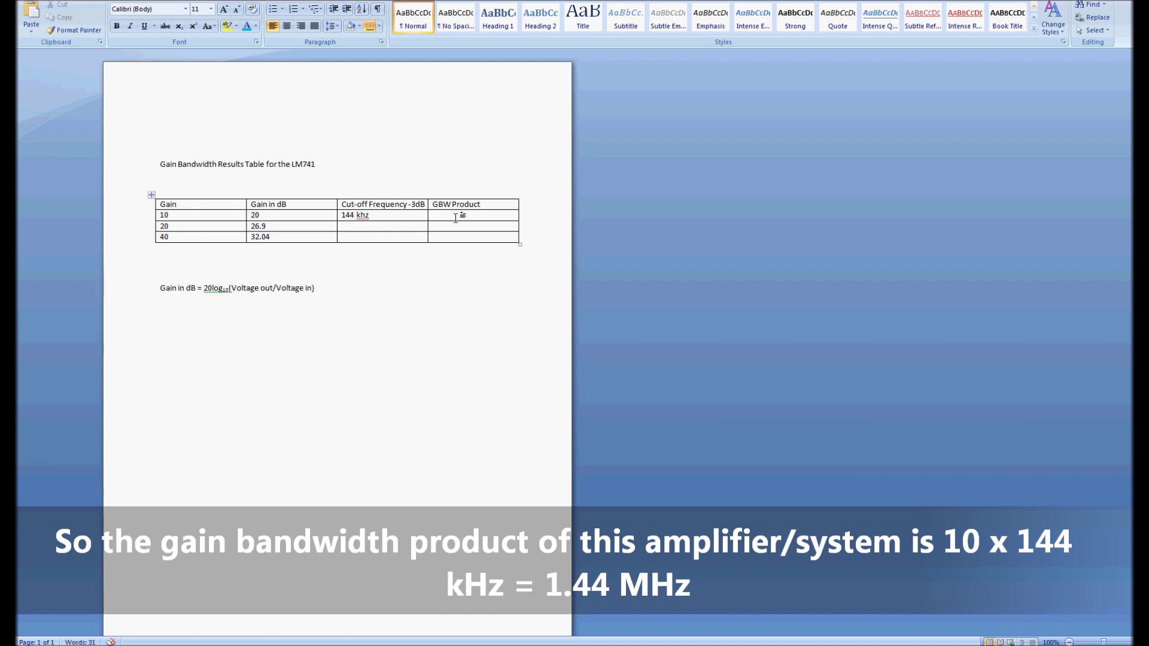
{"action": "type", "text": "1.44MHz"}
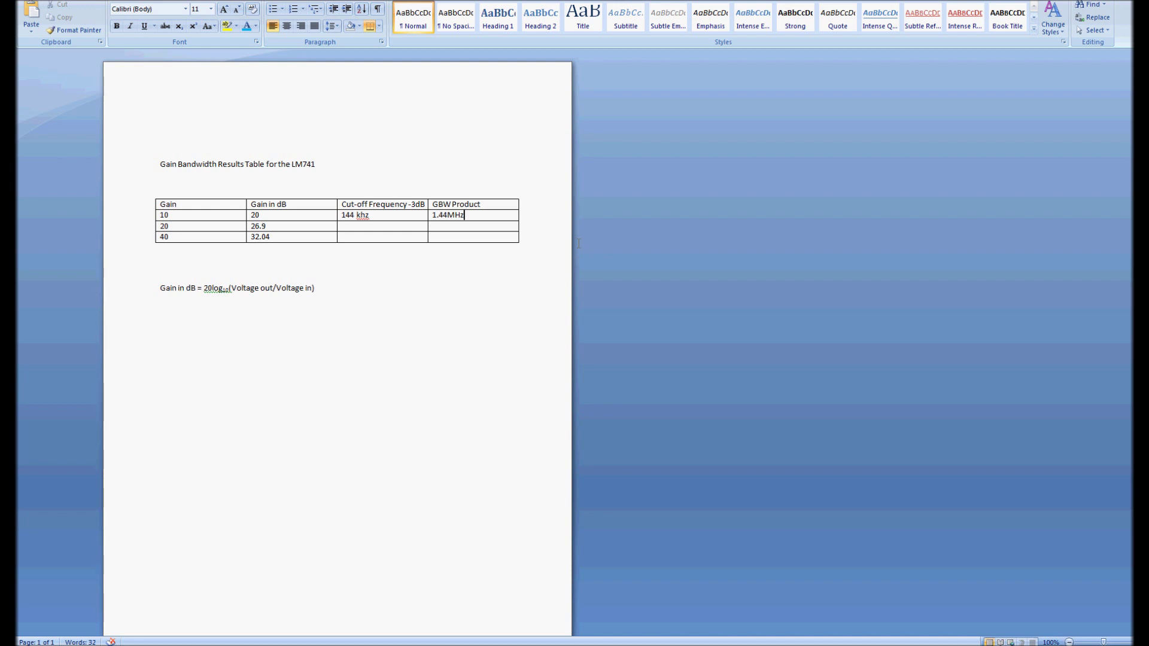
{"action": "mouse_move", "coordinate": [268, 3]}
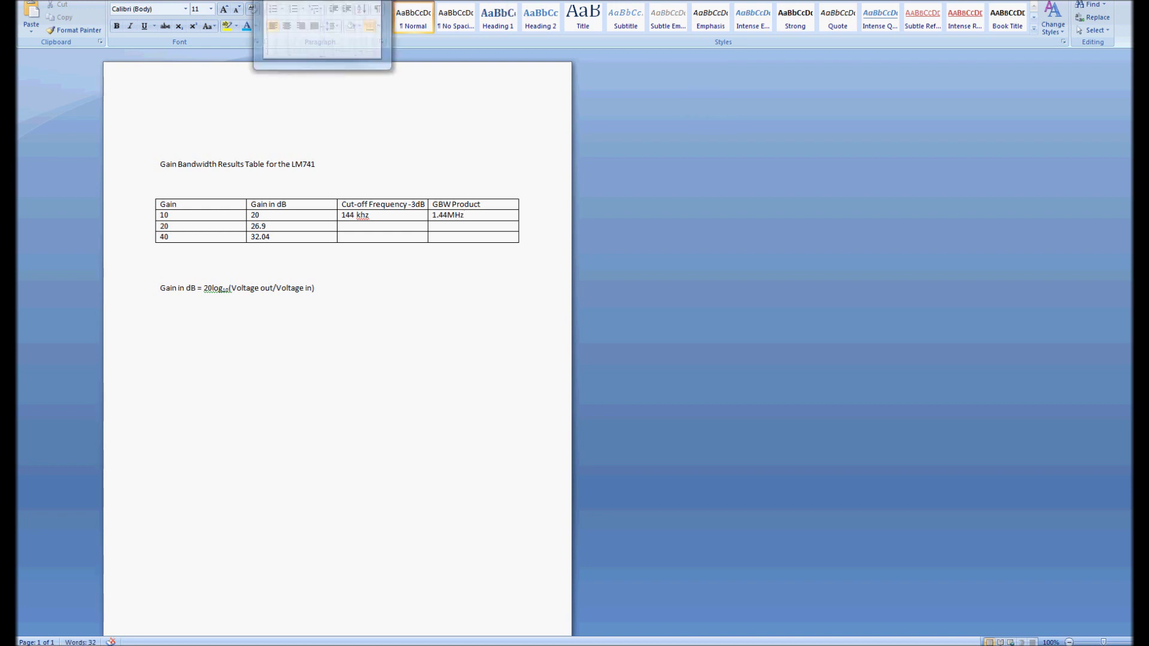